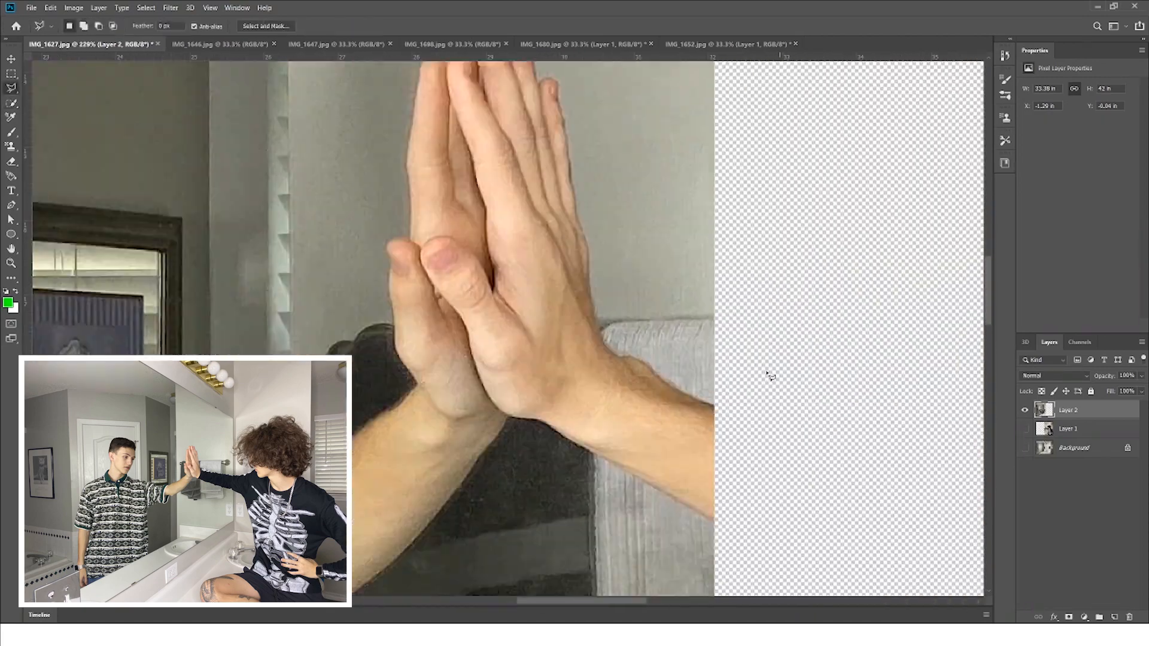
Step: Outline the background along the outer edge and above the raised hands on Layer 2 with the Polygonal Lasso and delete it
{"action": "scroll", "coordinate": [711, 511], "scroll_direction": "up", "scroll_amount": 3}
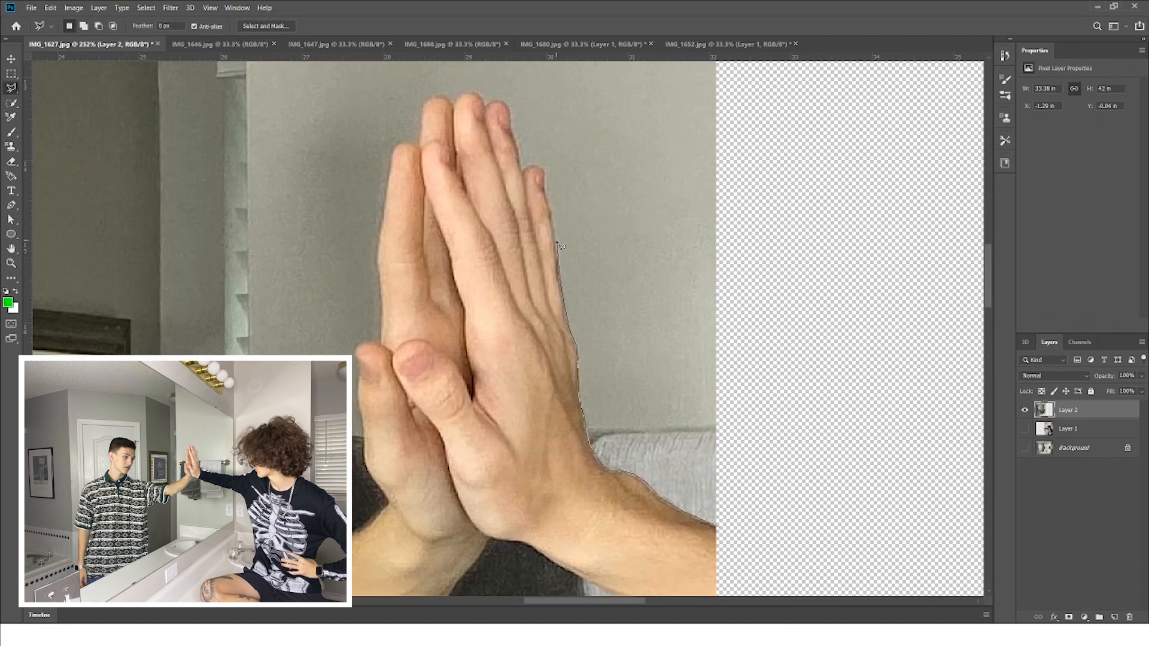
{"action": "left_click_drag", "start_coordinate": [558, 246], "coordinate": [545, 323]}
{"action": "scroll", "coordinate": [548, 300], "scroll_direction": "up", "scroll_amount": 3}
{"action": "left_click", "coordinate": [425, 233]}
{"action": "left_click", "coordinate": [325, 347]}
{"action": "left_click", "coordinate": [492, 154]}
{"action": "key", "text": "Delete"}
{"action": "key", "text": "ctrl+d"}
{"action": "scroll", "coordinate": [328, 261], "scroll_direction": "down", "scroll_amount": 5}
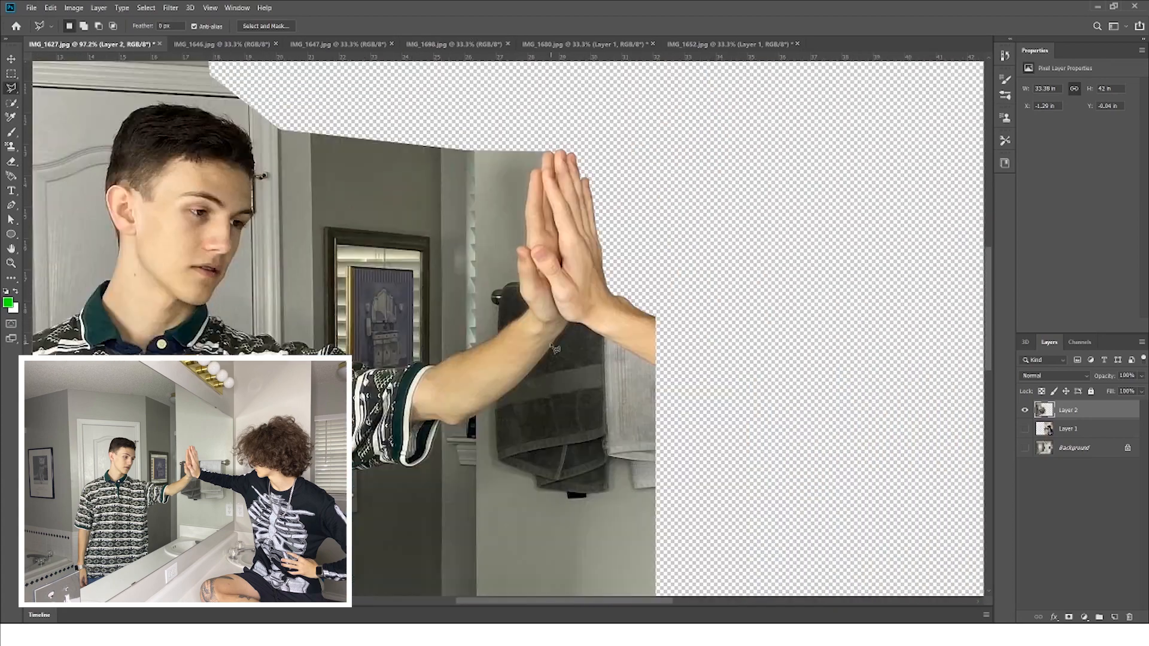
Step: Trace a lasso outline along the undersides of both wrists and the dark-haired man's forearm
{"action": "scroll", "coordinate": [550, 218], "scroll_direction": "up", "scroll_amount": 8}
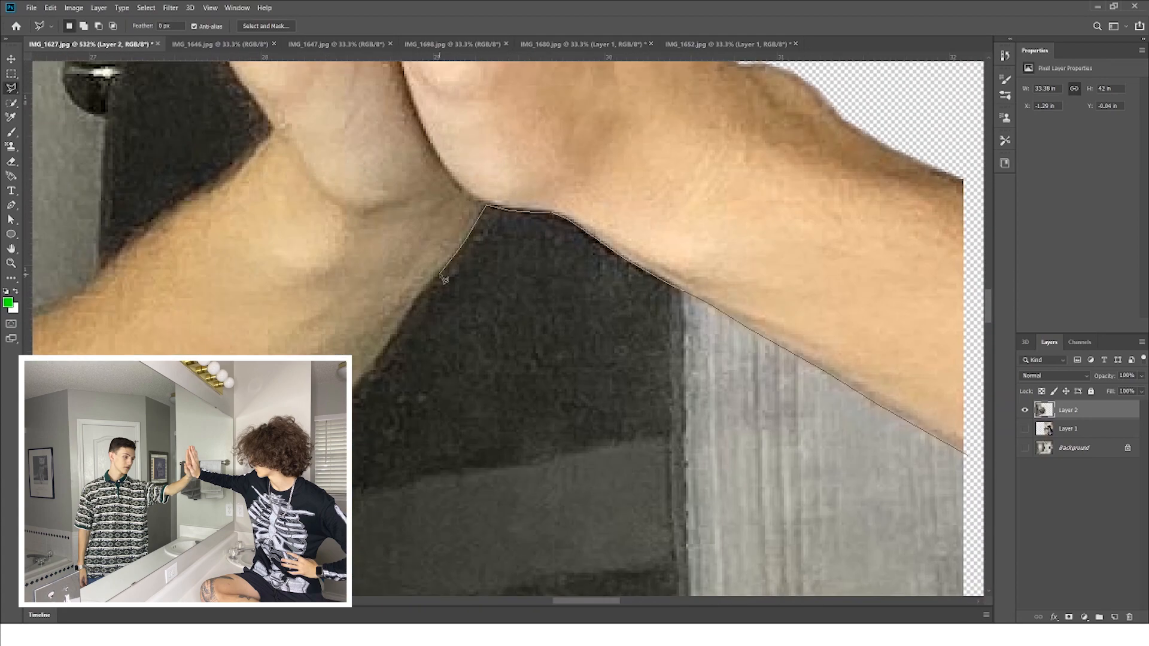
{"action": "left_click", "coordinate": [416, 305]}
{"action": "left_click", "coordinate": [377, 364]}
{"action": "left_click_drag", "start_coordinate": [358, 381], "coordinate": [479, 155]}
{"action": "left_click", "coordinate": [428, 228]}
{"action": "left_click", "coordinate": [383, 279]}
{"action": "left_click_drag", "start_coordinate": [329, 328], "coordinate": [706, 162]}
{"action": "left_click", "coordinate": [644, 212]}
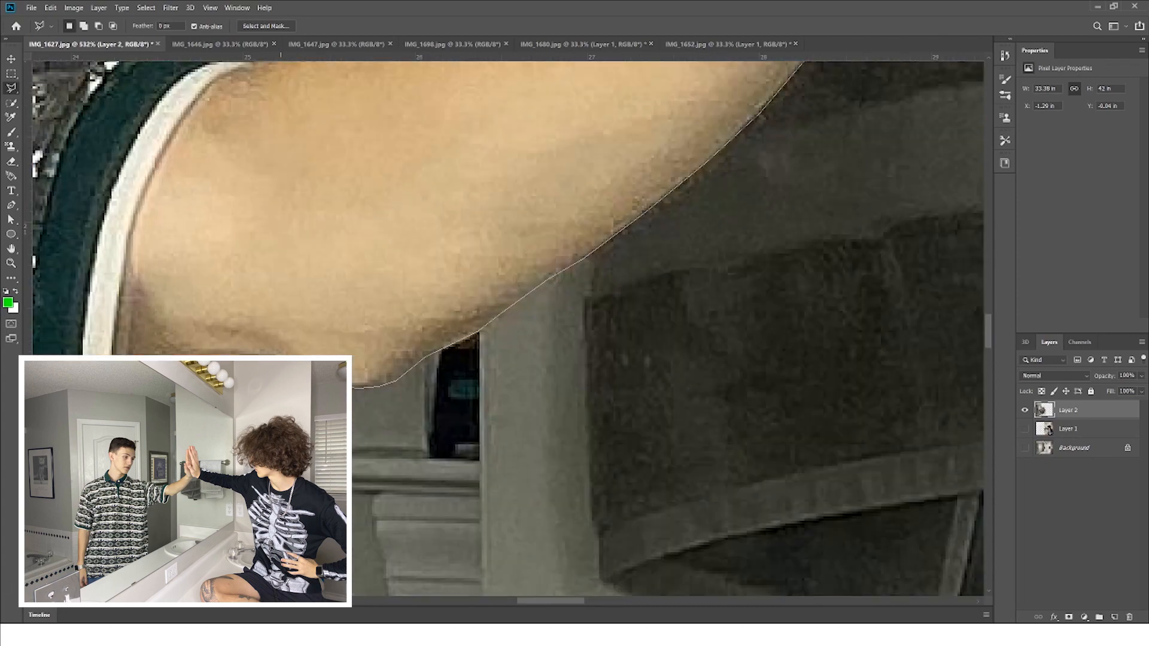
Step: Continue the lasso outline around the elbow and the lower edge of the patterned shirt's sleeve cuff
{"action": "left_click_drag", "start_coordinate": [280, 380], "coordinate": [669, 244]}
{"action": "left_click", "coordinate": [659, 271]}
{"action": "left_click", "coordinate": [637, 323]}
{"action": "left_click", "coordinate": [618, 383]}
{"action": "left_click_drag", "start_coordinate": [601, 420], "coordinate": [601, 212]}
{"action": "left_click", "coordinate": [563, 251]}
{"action": "left_click", "coordinate": [525, 270]}
{"action": "left_click_drag", "start_coordinate": [497, 273], "coordinate": [702, 274]}
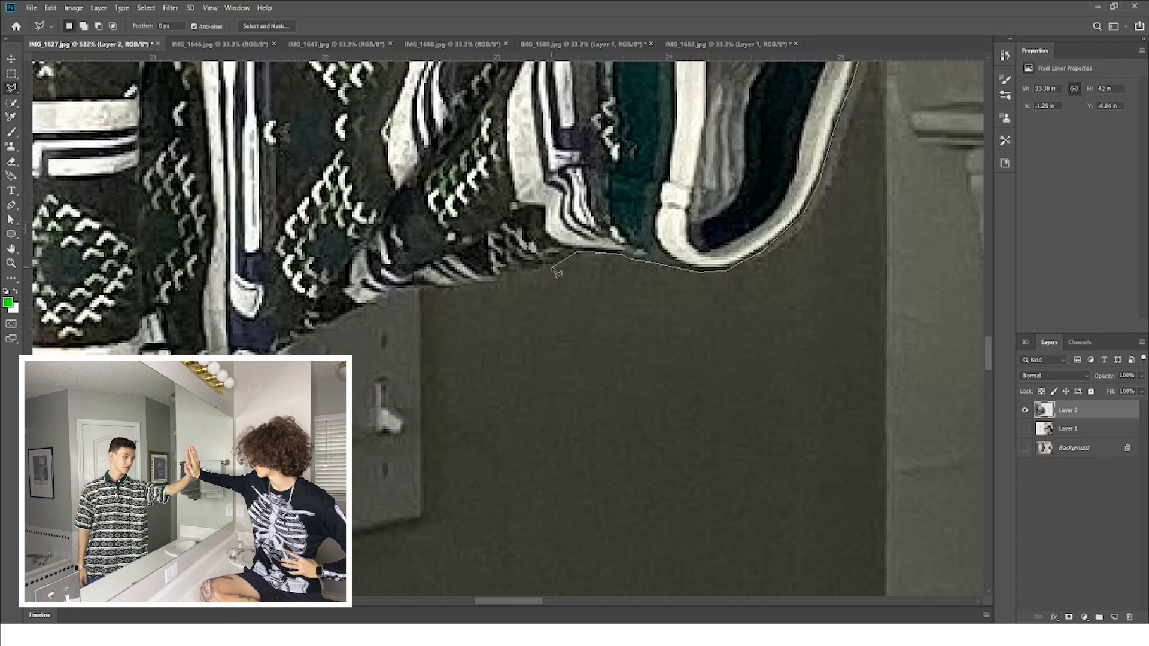
Step: Extend the lasso outline along the sleeve's underside and down the side of the patterned shirt
{"action": "left_click", "coordinate": [404, 294]}
{"action": "left_click_drag", "start_coordinate": [366, 313], "coordinate": [665, 229]}
{"action": "left_click_drag", "start_coordinate": [578, 269], "coordinate": [578, 185]}
{"action": "left_click", "coordinate": [549, 218]}
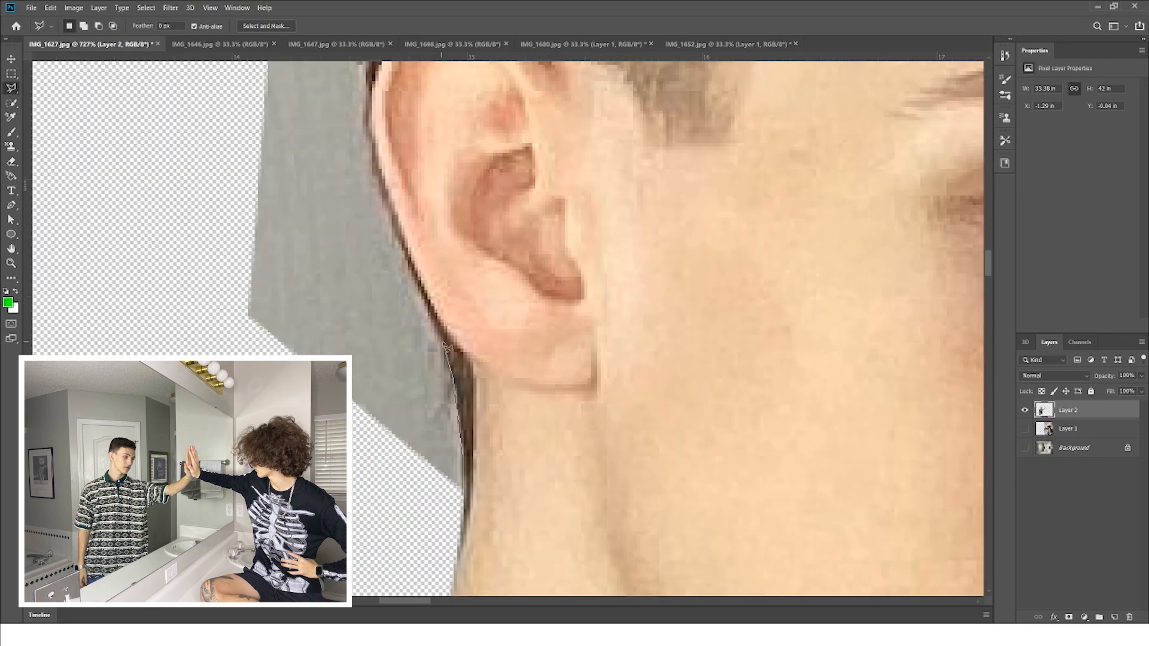
Step: Trace a lasso outline from the back of the neck up around the ear
{"action": "left_click_drag", "start_coordinate": [445, 326], "coordinate": [444, 498]}
{"action": "left_click", "coordinate": [402, 409]}
{"action": "left_click", "coordinate": [380, 357]}
{"action": "scroll", "coordinate": [370, 314], "scroll_direction": "up", "scroll_amount": 8}
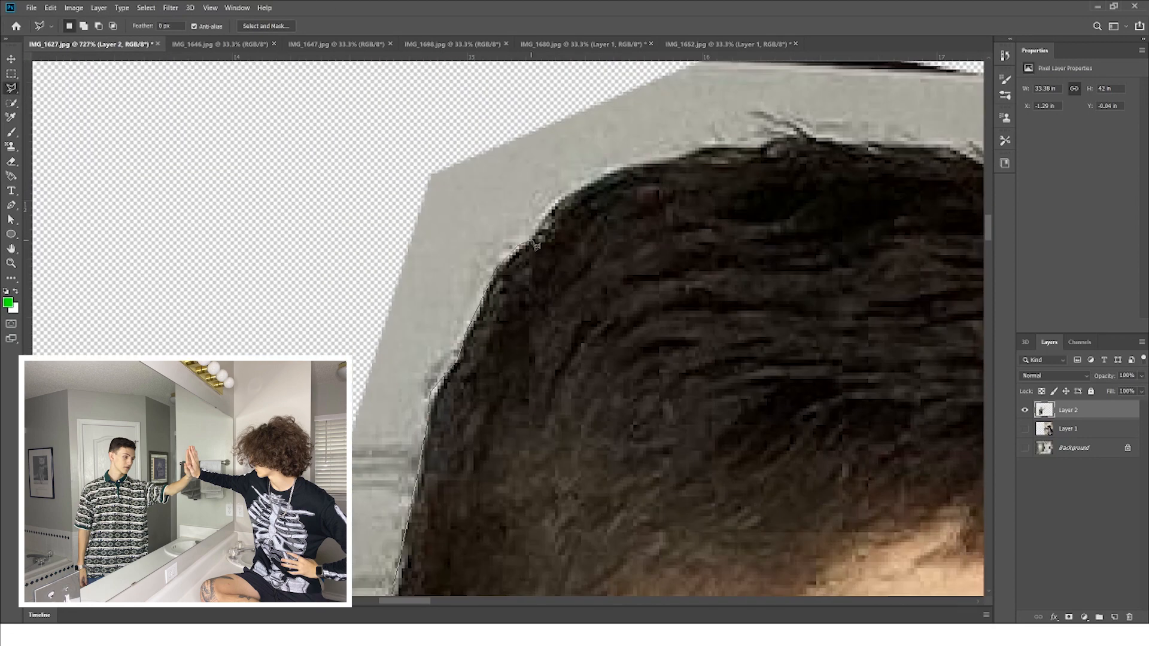
Step: Continue the lasso outline along the back and top of the dark-haired man's hair
{"action": "left_click", "coordinate": [557, 204]}
{"action": "left_click", "coordinate": [608, 172]}
{"action": "left_click_drag", "start_coordinate": [640, 161], "coordinate": [388, 408]}
{"action": "left_click", "coordinate": [418, 404]}
{"action": "left_click", "coordinate": [860, 438]}
{"action": "left_click_drag", "start_coordinate": [870, 439], "coordinate": [252, 309]}
{"action": "left_click", "coordinate": [278, 312]}
{"action": "left_click", "coordinate": [313, 333]}
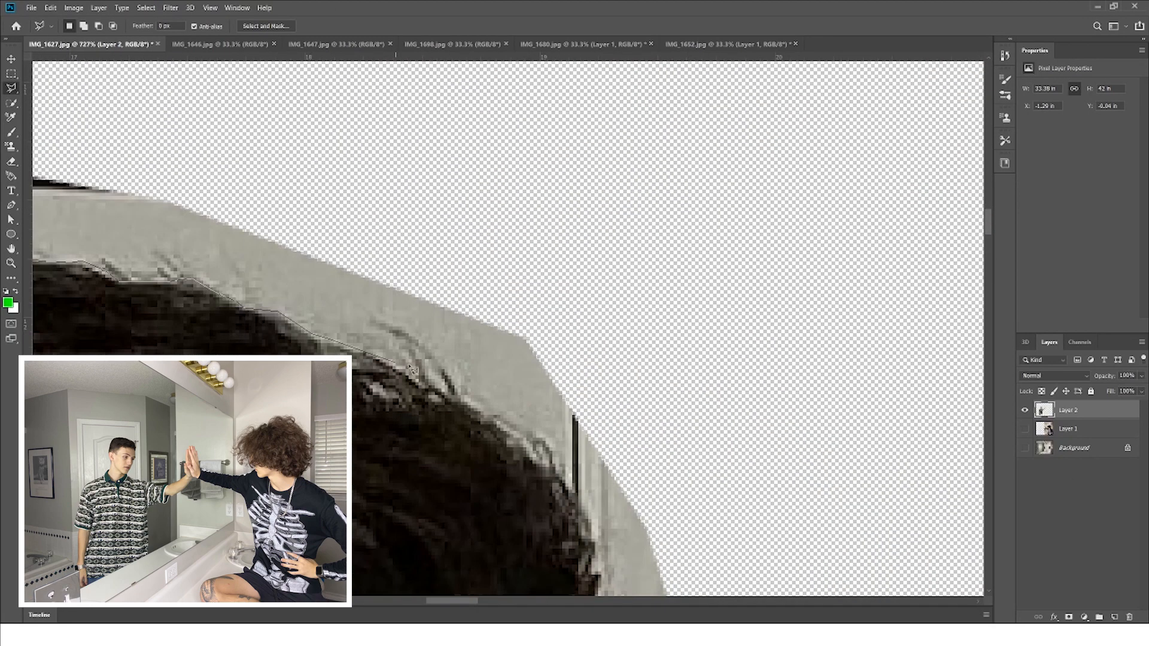
Step: Trace the front hairline, forehead, brow and eye area of the face with the lasso
{"action": "scroll", "coordinate": [549, 458], "scroll_direction": "down", "scroll_amount": 5}
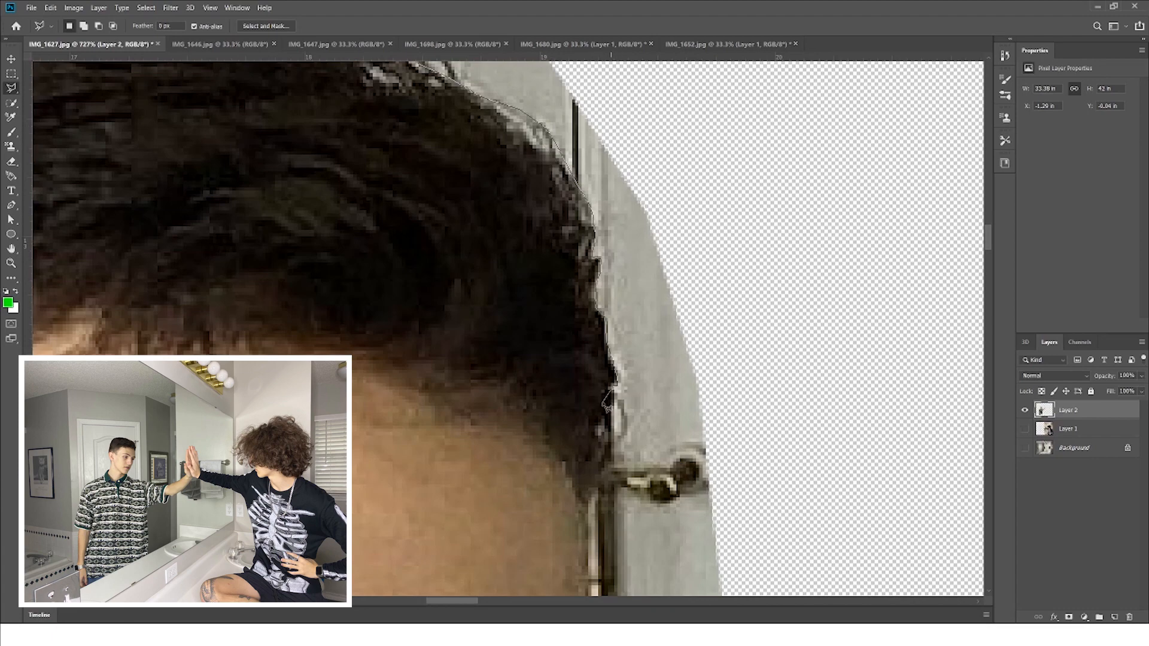
{"action": "scroll", "coordinate": [606, 403], "scroll_direction": "down", "scroll_amount": 5}
{"action": "left_click", "coordinate": [611, 460]}
{"action": "scroll", "coordinate": [611, 459], "scroll_direction": "down", "scroll_amount": 4}
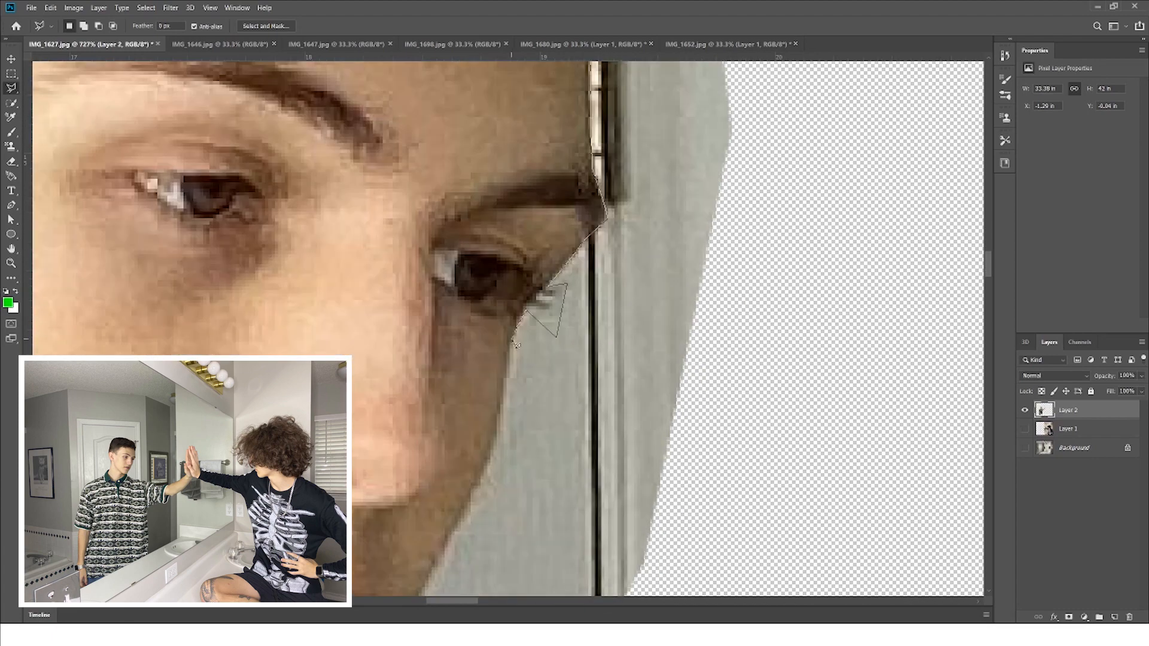
{"action": "left_click", "coordinate": [511, 340]}
Step: Continue the lasso outline down the cheek and chin to the shirt collar
{"action": "scroll", "coordinate": [498, 443], "scroll_direction": "down", "scroll_amount": 3}
{"action": "scroll", "coordinate": [498, 443], "scroll_direction": "left", "scroll_amount": 2}
{"action": "left_click", "coordinate": [601, 325]}
{"action": "left_click", "coordinate": [542, 430]}
{"action": "scroll", "coordinate": [534, 454], "scroll_direction": "down", "scroll_amount": 4}
{"action": "left_click", "coordinate": [520, 258]}
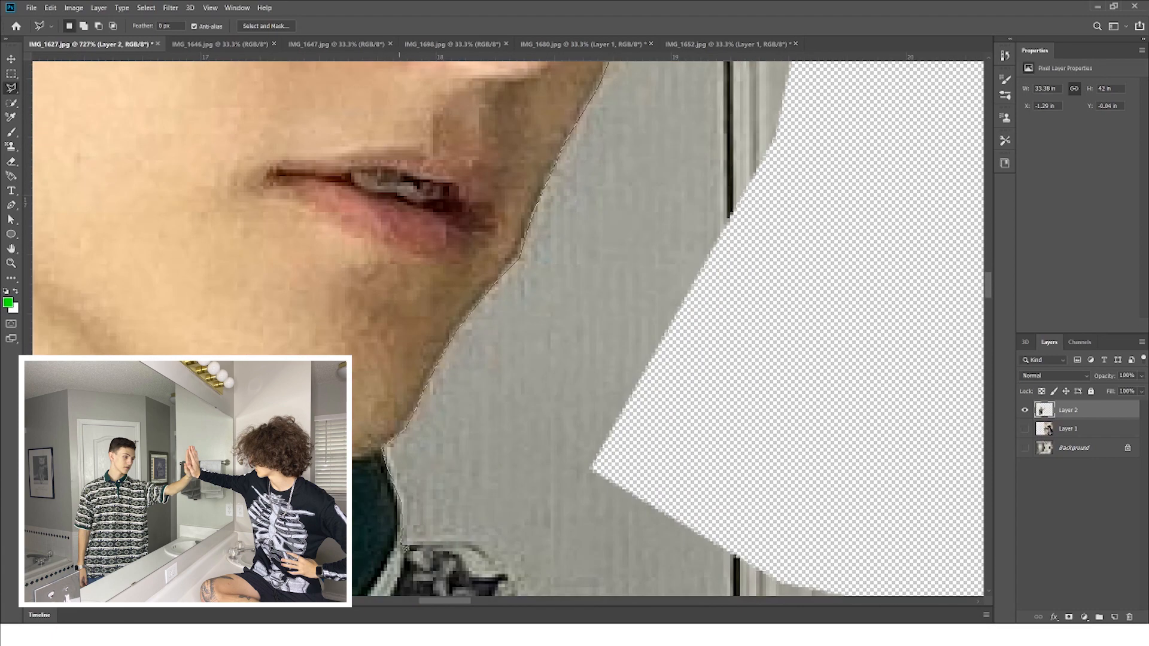
{"action": "left_click", "coordinate": [401, 542]}
Step: Trace the upper edge of the patterned shirt from the collar across the shoulder
{"action": "scroll", "coordinate": [402, 543], "scroll_direction": "down", "scroll_amount": 4}
{"action": "left_click", "coordinate": [474, 269]}
{"action": "left_click", "coordinate": [505, 297]}
{"action": "left_click", "coordinate": [528, 328]}
{"action": "left_click", "coordinate": [823, 400]}
{"action": "left_click", "coordinate": [845, 404]}
{"action": "left_click", "coordinate": [875, 424]}
{"action": "left_click", "coordinate": [902, 457]}
{"action": "left_click", "coordinate": [946, 491]}
Step: Continue the lasso outline along the top of the patterned sleeve toward its green cuff
{"action": "scroll", "coordinate": [946, 491], "scroll_direction": "right", "scroll_amount": 7}
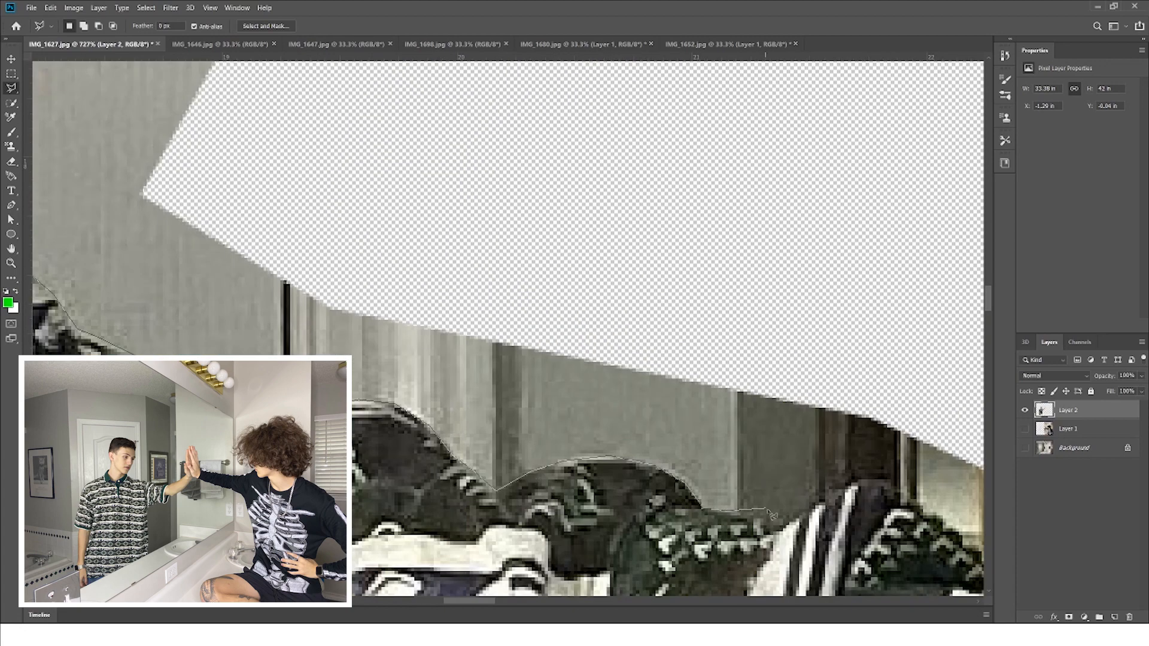
{"action": "left_click", "coordinate": [768, 509]}
{"action": "left_click", "coordinate": [838, 489]}
{"action": "scroll", "coordinate": [838, 489], "scroll_direction": "right", "scroll_amount": 7}
{"action": "scroll", "coordinate": [838, 490], "scroll_direction": "down", "scroll_amount": 4}
{"action": "left_click", "coordinate": [488, 238]}
{"action": "left_click", "coordinate": [626, 343]}
{"action": "left_click", "coordinate": [820, 395]}
{"action": "scroll", "coordinate": [820, 395], "scroll_direction": "right", "scroll_amount": 7}
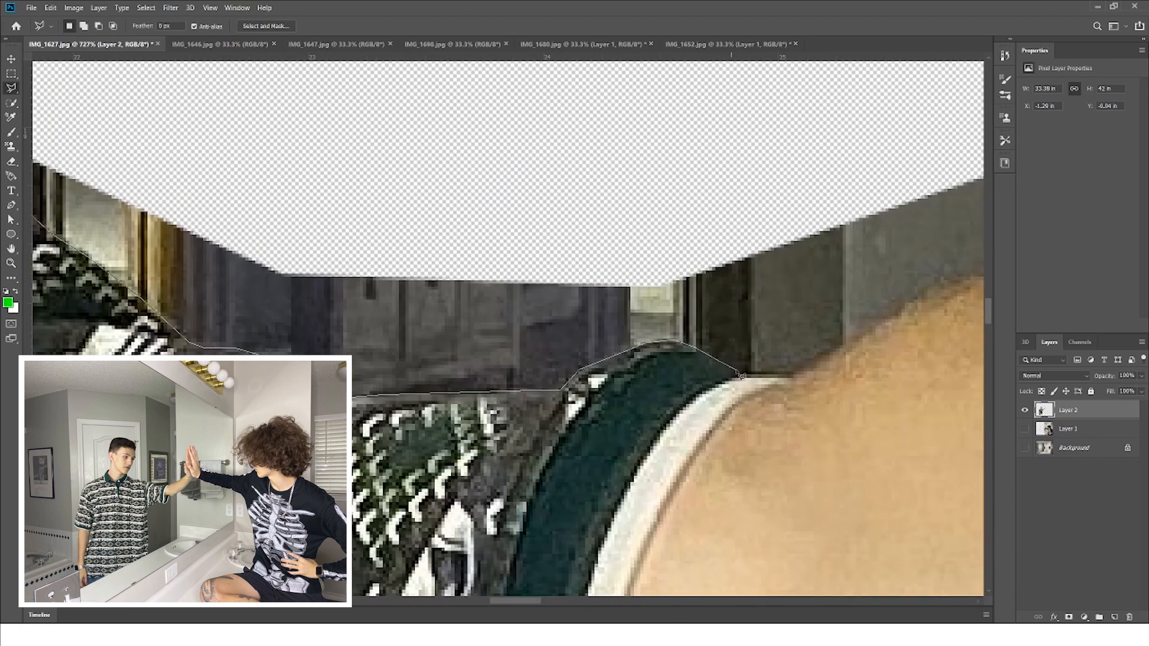
Step: Trace the top of the sleeve cuff, the forearm and the wrist up to the thumb
{"action": "left_click", "coordinate": [740, 375]}
{"action": "left_click", "coordinate": [793, 376]}
{"action": "left_click_drag", "start_coordinate": [862, 340], "coordinate": [193, 406]}
{"action": "left_click_drag", "start_coordinate": [699, 112], "coordinate": [519, 413]}
{"action": "left_click", "coordinate": [635, 302]}
{"action": "left_click", "coordinate": [590, 211]}
{"action": "left_click", "coordinate": [579, 192]}
{"action": "left_click_drag", "start_coordinate": [574, 78], "coordinate": [575, 461]}
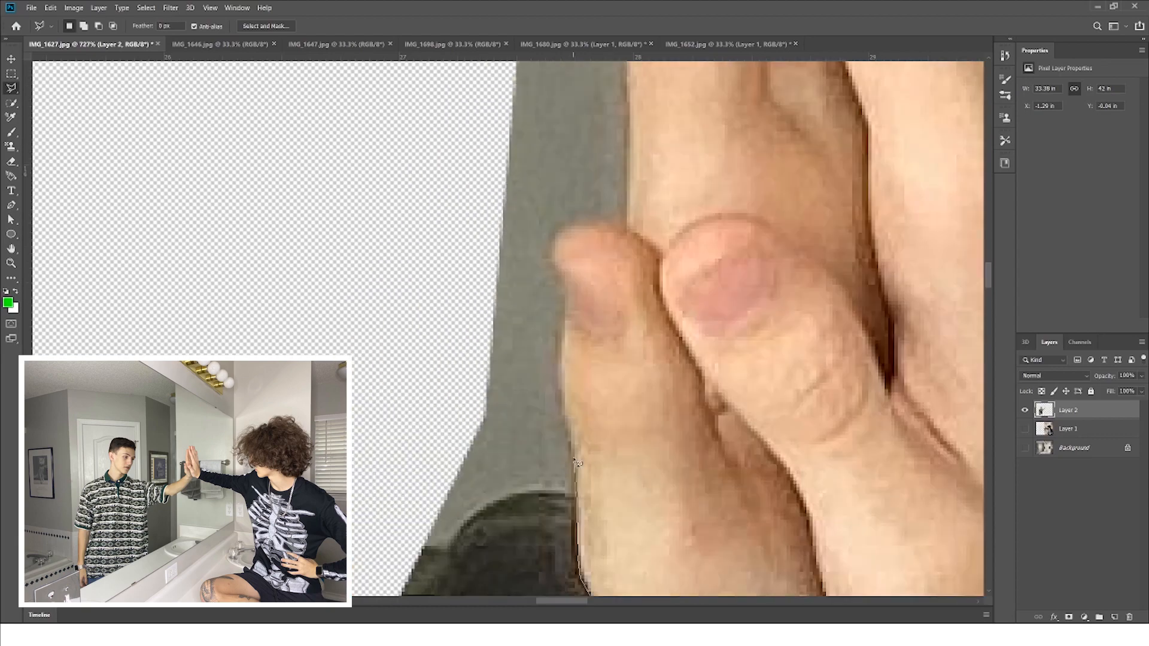
Step: Finish the lasso outline around the thumb and fingers, delete the enclosed background and deselect
{"action": "scroll", "coordinate": [566, 211], "scroll_direction": "up", "scroll_amount": 4}
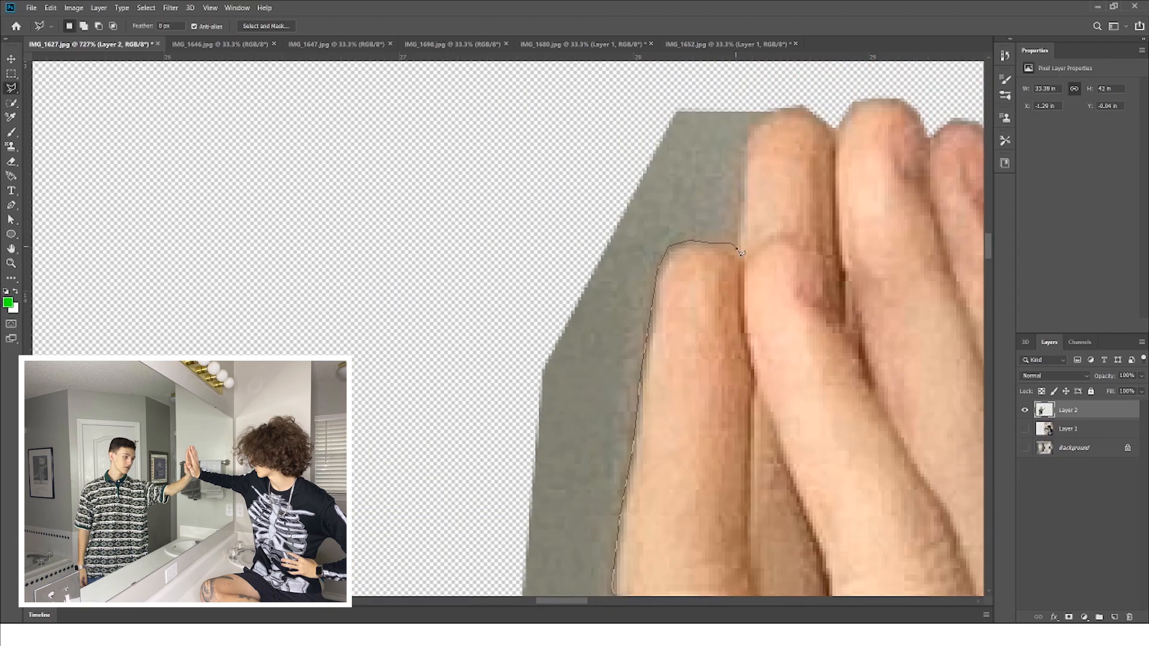
{"action": "left_click", "coordinate": [743, 201]}
{"action": "left_click", "coordinate": [773, 118]}
{"action": "left_click", "coordinate": [636, 110]}
{"action": "key", "text": "Delete"}
{"action": "key", "text": "ctrl+d"}
{"action": "scroll", "coordinate": [539, 300], "scroll_direction": "down", "scroll_amount": 10}
Step: Show Layer 1 and the Background again and check how the cutout sits against the seated man's arm
{"action": "left_click", "coordinate": [1025, 429]}
{"action": "left_click", "coordinate": [1025, 449]}
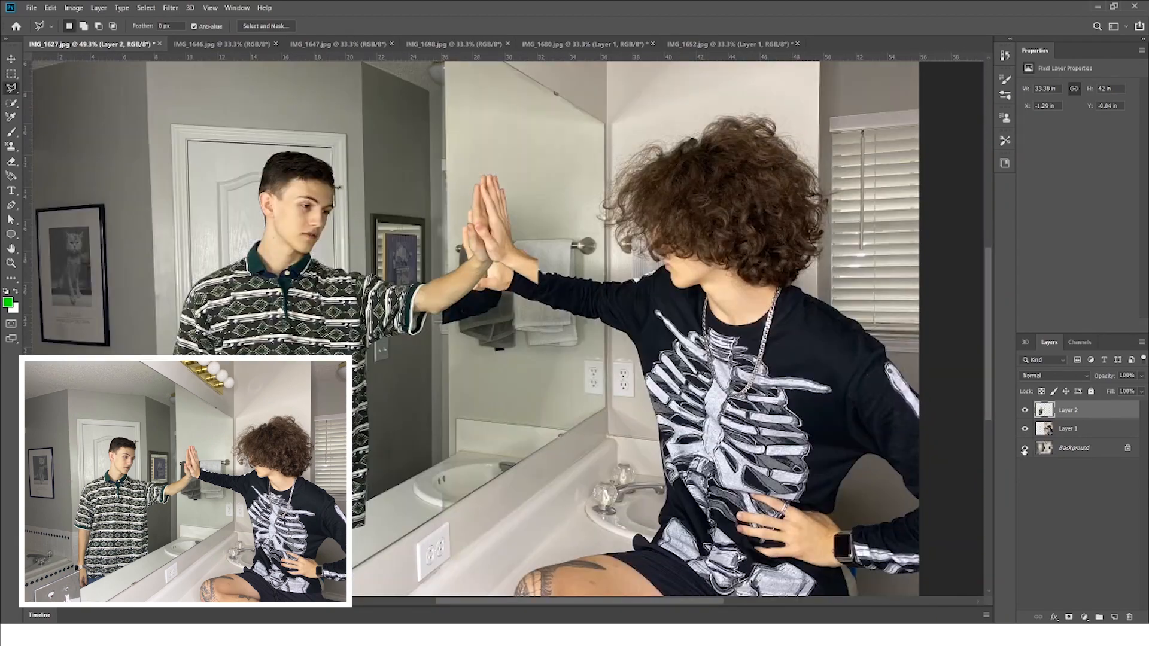
{"action": "key", "text": "v"}
{"action": "left_click_drag", "start_coordinate": [509, 359], "coordinate": [615, 297]}
{"action": "scroll", "coordinate": [383, 461], "scroll_direction": "up", "scroll_amount": 9}
{"action": "left_click_drag", "start_coordinate": [895, 516], "coordinate": [840, 390]}
{"action": "scroll", "coordinate": [702, 366], "scroll_direction": "down", "scroll_amount": 7}
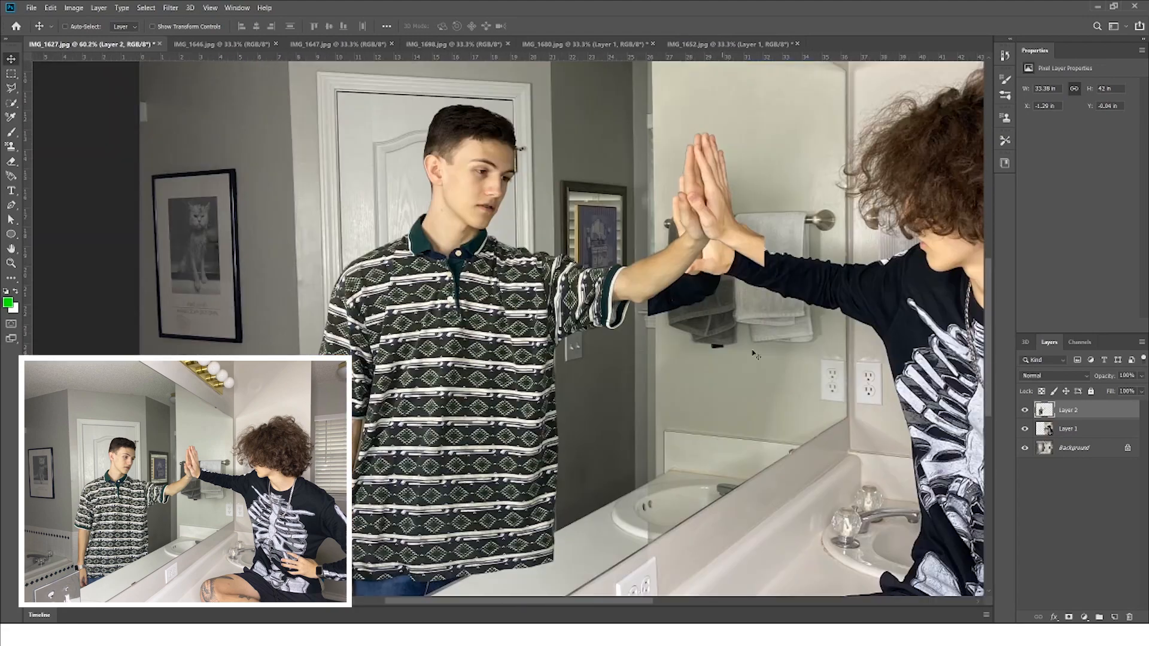
Step: Hide Layer 2, trim a narrow strip off Layer 1's left edge with the Rectangular Marquee, and show Layer 2 again
{"action": "left_click", "coordinate": [1024, 410]}
{"action": "key", "text": "m"}
{"action": "scroll", "coordinate": [454, 146], "scroll_direction": "down", "scroll_amount": 4}
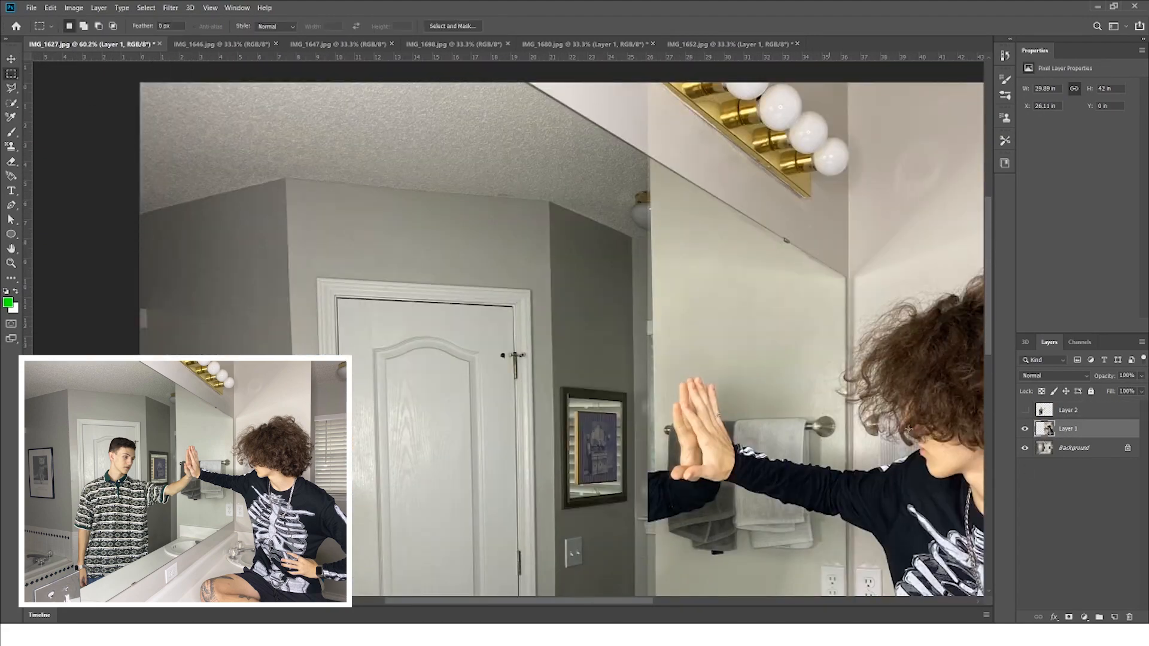
{"action": "scroll", "coordinate": [541, 473], "scroll_direction": "up", "scroll_amount": 9}
{"action": "scroll", "coordinate": [554, 419], "scroll_direction": "up", "scroll_amount": 3}
{"action": "left_click", "coordinate": [1025, 410]}
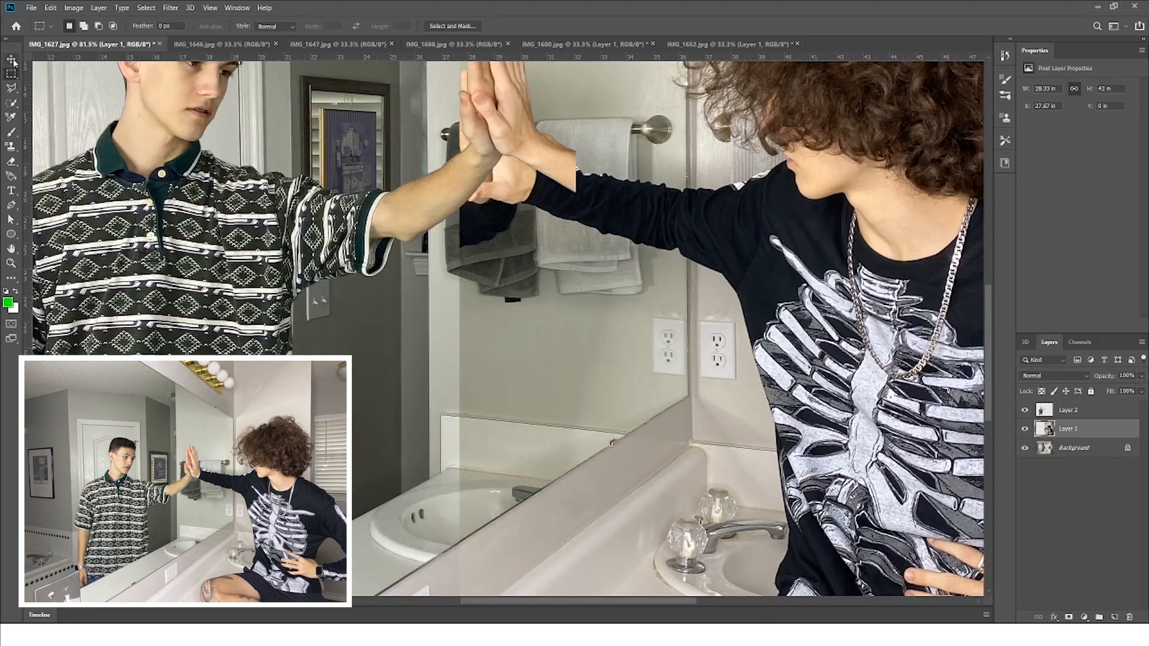
Step: Move Layer 2 down so its raised hands line up with the seated man's hand on Layer 1
{"action": "key", "text": "v"}
{"action": "scroll", "coordinate": [838, 538], "scroll_direction": "down", "scroll_amount": 3}
{"action": "scroll", "coordinate": [467, 539], "scroll_direction": "up", "scroll_amount": 3}
{"action": "scroll", "coordinate": [652, 324], "scroll_direction": "up", "scroll_amount": 3}
{"action": "left_click", "coordinate": [1068, 410]}
{"action": "left_click_drag", "start_coordinate": [629, 270], "coordinate": [632, 310]}
{"action": "scroll", "coordinate": [539, 419], "scroll_direction": "down", "scroll_amount": 7}
{"action": "scroll", "coordinate": [425, 569], "scroll_direction": "left", "scroll_amount": 5}
{"action": "scroll", "coordinate": [539, 556], "scroll_direction": "up", "scroll_amount": 2}
{"action": "scroll", "coordinate": [556, 478], "scroll_direction": "down", "scroll_amount": 3}
{"action": "scroll", "coordinate": [616, 240], "scroll_direction": "up", "scroll_amount": 4}
Step: Toggle Layer 2's visibility to compare the hand positions and nudge the layer into closer alignment
{"action": "left_click", "coordinate": [1025, 411]}
{"action": "left_click", "coordinate": [1024, 411]}
{"action": "left_click", "coordinate": [1025, 411]}
{"action": "left_click", "coordinate": [1025, 412]}
{"action": "scroll", "coordinate": [695, 258], "scroll_direction": "up", "scroll_amount": 5}
{"action": "left_click_drag", "start_coordinate": [672, 340], "coordinate": [675, 336]}
Step: Hide Layer 2 and lasso the region around the black sleeve, following the boundary between wrist and cuff
{"action": "left_click", "coordinate": [1025, 411]}
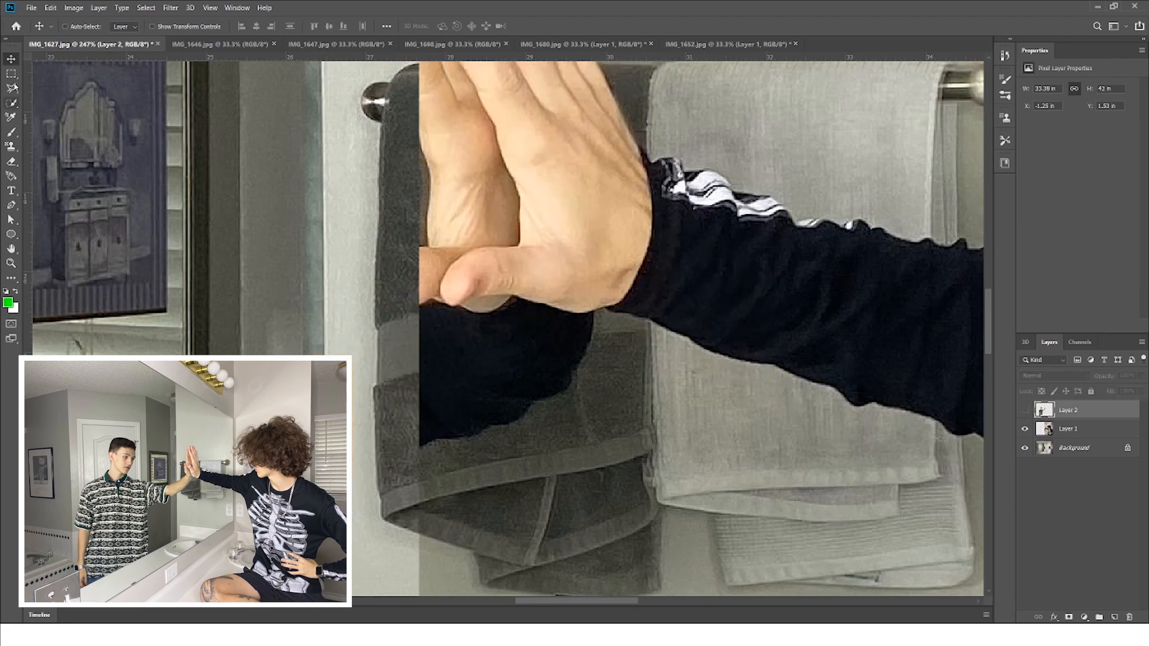
{"action": "left_click", "coordinate": [11, 88]}
{"action": "scroll", "coordinate": [595, 106], "scroll_direction": "down", "scroll_amount": 2}
{"action": "scroll", "coordinate": [655, 189], "scroll_direction": "up", "scroll_amount": 9}
{"action": "left_click", "coordinate": [641, 192]}
{"action": "left_click", "coordinate": [665, 269]}
{"action": "left_click", "coordinate": [674, 332]}
{"action": "scroll", "coordinate": [567, 544], "scroll_direction": "down", "scroll_amount": 8}
{"action": "left_click", "coordinate": [531, 269]}
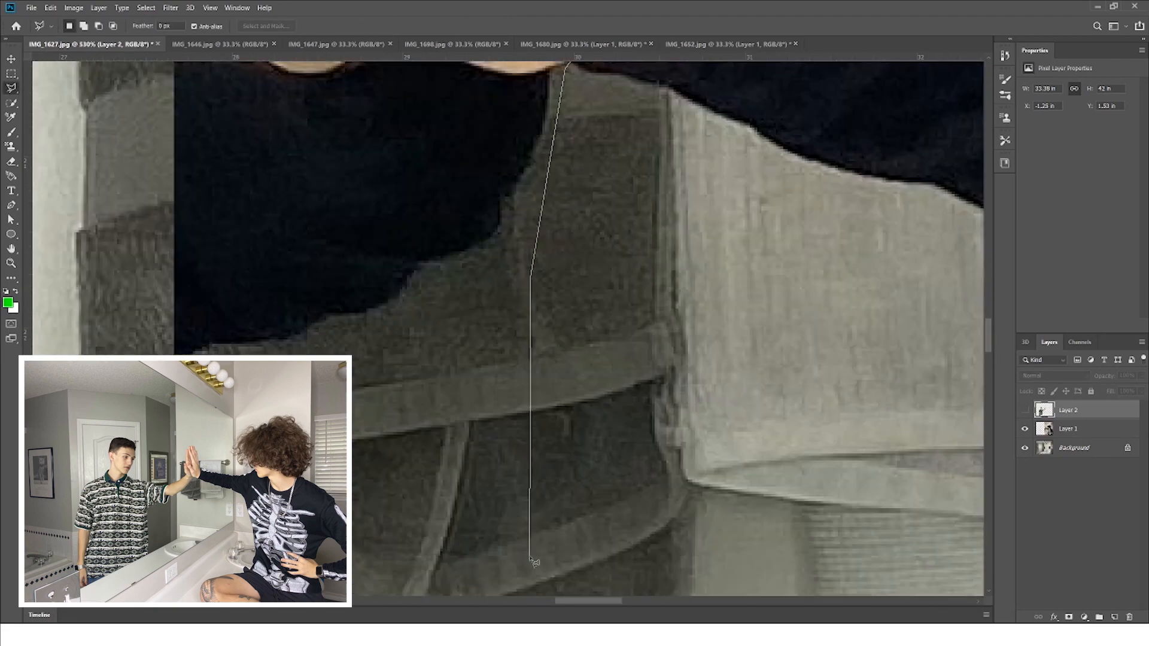
{"action": "left_click", "coordinate": [870, 154]}
{"action": "left_click", "coordinate": [527, 87]}
{"action": "left_click", "coordinate": [334, 100]}
{"action": "left_click", "coordinate": [341, 398]}
Step: Show Layer 2, delete its surplus forearm inside the selection over the black sleeve, and deselect
{"action": "left_click", "coordinate": [1025, 410]}
{"action": "scroll", "coordinate": [501, 294], "scroll_direction": "up", "scroll_amount": 2}
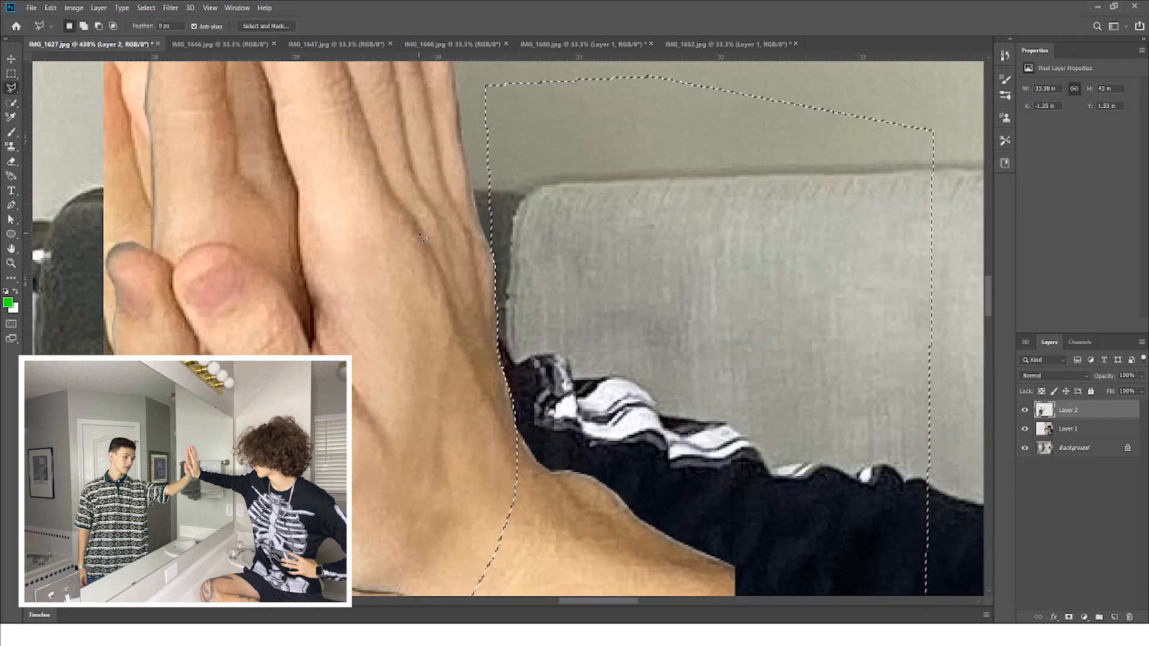
{"action": "key", "text": "v"}
{"action": "key", "text": "Delete"}
{"action": "key", "text": "ctrl+d"}
{"action": "scroll", "coordinate": [601, 325], "scroll_direction": "down", "scroll_amount": 8}
Step: With Layer 2 hidden, lasso the original hand on Layer 1 up to the sleeve cuff and delete it
{"action": "left_click", "coordinate": [1086, 426]}
{"action": "left_click", "coordinate": [1025, 411]}
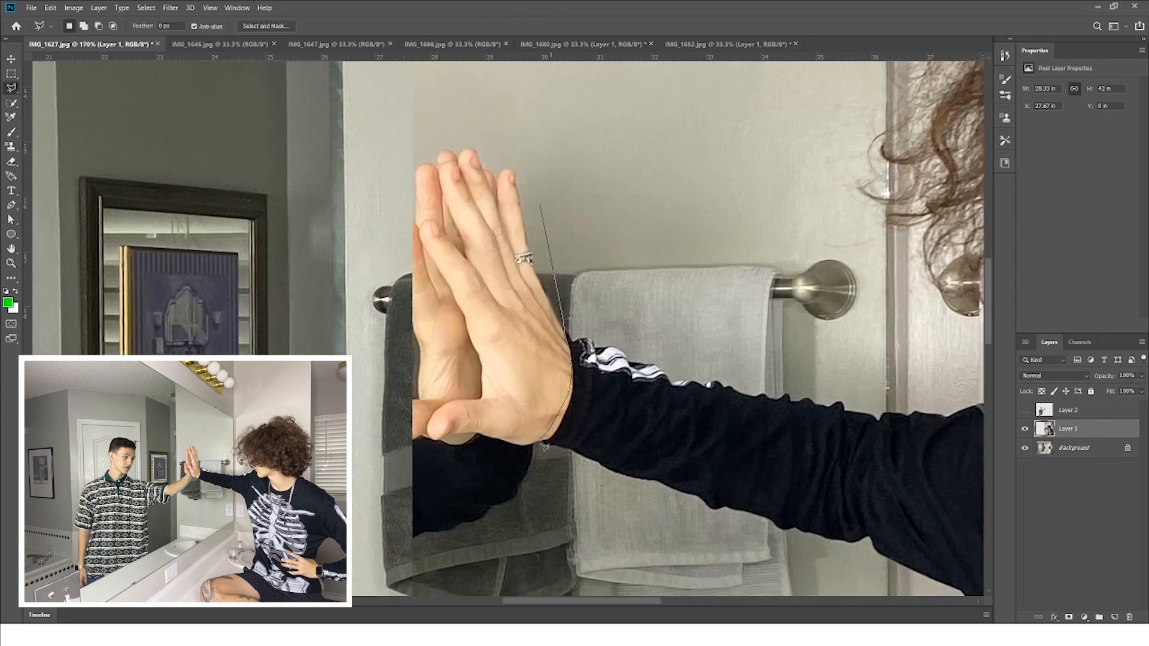
{"action": "left_click", "coordinate": [541, 442]}
{"action": "left_click", "coordinate": [541, 205]}
{"action": "key", "text": "Delete"}
Step: Lasso the leftover wall and towel area around the removed hand on Layer 1 and delete it
{"action": "left_click", "coordinate": [1025, 410]}
{"action": "left_click", "coordinate": [1025, 410]}
{"action": "scroll", "coordinate": [537, 300], "scroll_direction": "up", "scroll_amount": 5}
{"action": "left_click", "coordinate": [572, 348]}
{"action": "left_click", "coordinate": [290, 396]}
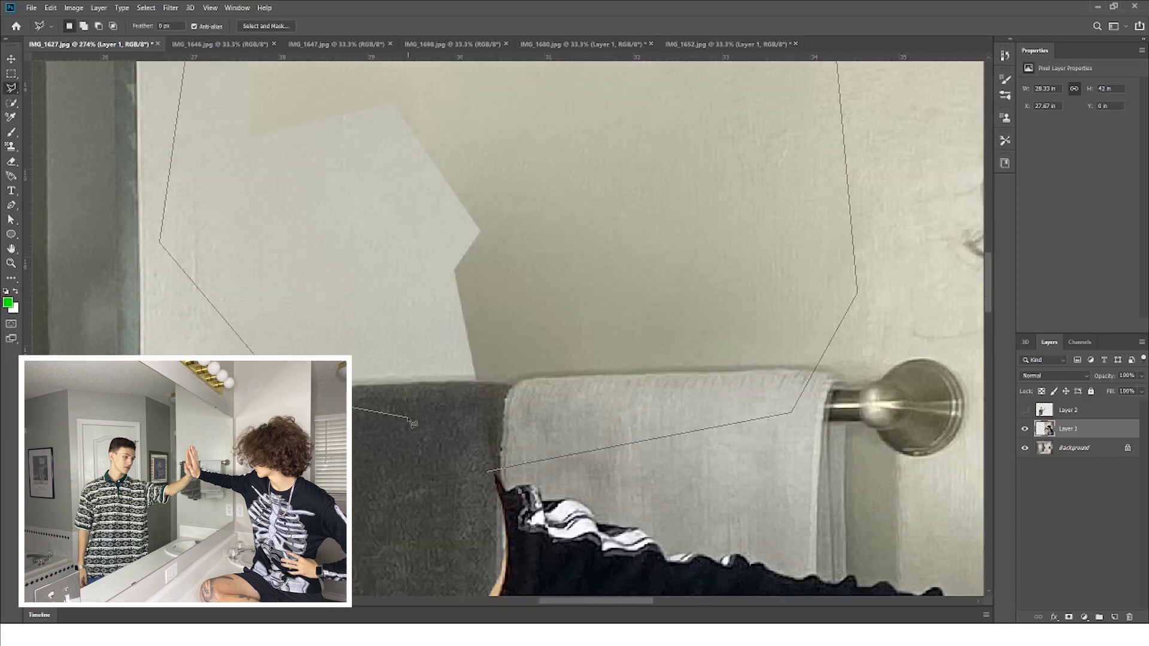
{"action": "scroll", "coordinate": [413, 424], "scroll_direction": "down", "scroll_amount": 8}
{"action": "scroll", "coordinate": [519, 370], "scroll_direction": "up", "scroll_amount": 3}
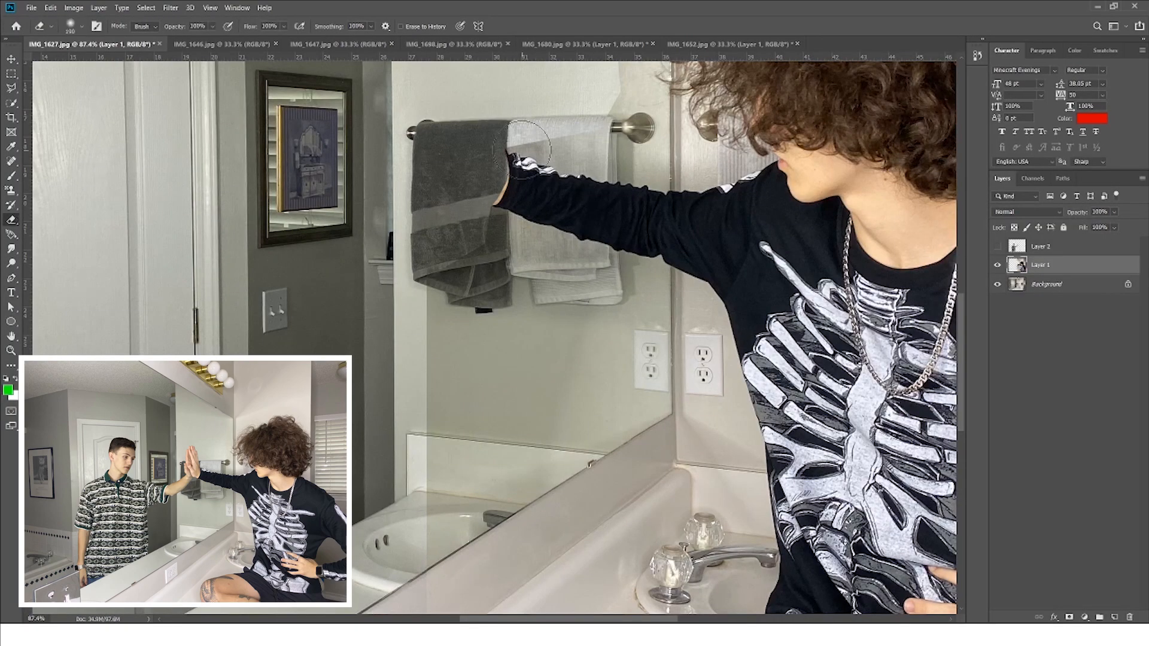
Step: Enlarge the Eraser brush and erase Layer 1's hard seam below the towels down toward the sink
{"action": "key", "text": "bracketright"}
{"action": "key", "text": "bracketright"}
{"action": "key", "text": "bracketright"}
{"action": "key", "text": "bracketright"}
{"action": "key", "text": "bracketright"}
{"action": "key", "text": "bracketright"}
{"action": "key", "text": "bracketright"}
{"action": "mouse_move", "coordinate": [414, 335]}
{"action": "left_mouse_down"}
{"action": "mouse_move", "coordinate": [424, 443]}
{"action": "mouse_move", "coordinate": [446, 497]}
{"action": "left_mouse_up"}
Step: Erase Layer 1's remaining seams across the towels and the wall above them, and show Layer 2 again
{"action": "scroll", "coordinate": [539, 239], "scroll_direction": "up", "scroll_amount": 3}
{"action": "left_click_drag", "start_coordinate": [607, 113], "coordinate": [571, 182]}
{"action": "scroll", "coordinate": [557, 179], "scroll_direction": "up", "scroll_amount": 3}
{"action": "scroll", "coordinate": [551, 277], "scroll_direction": "up", "scroll_amount": 3}
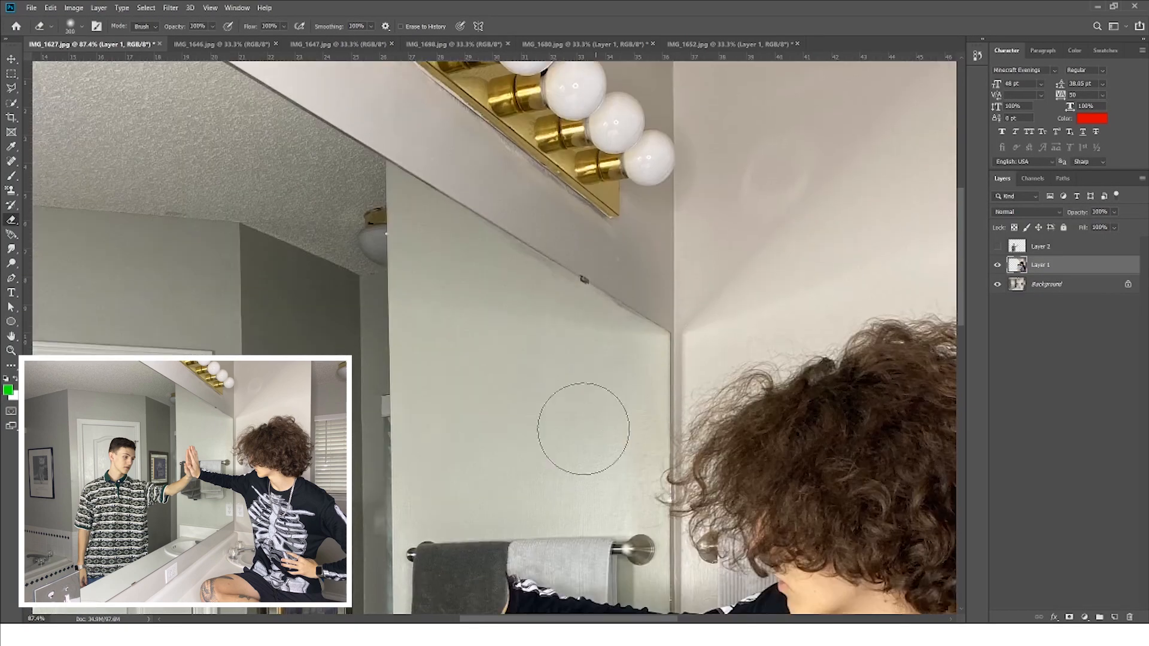
{"action": "scroll", "coordinate": [462, 282], "scroll_direction": "down", "scroll_amount": 7}
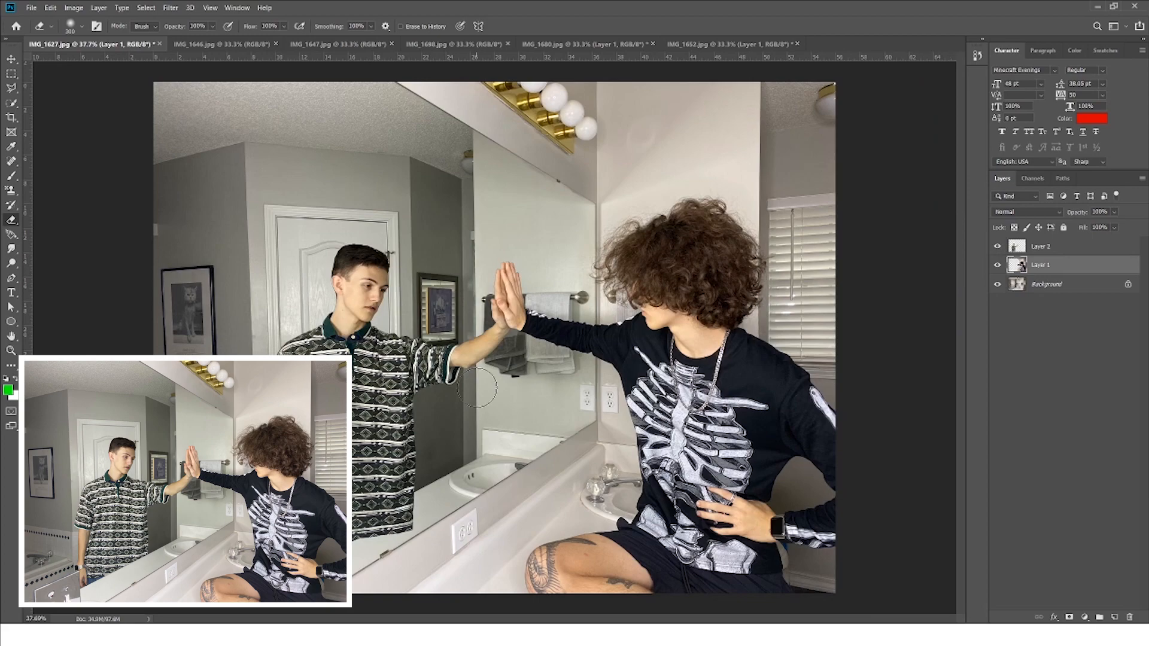
Step: Unlock the Background layer and lasso the mirrored wall plate beside the standing man's lowered hand
{"action": "key", "text": "v"}
{"action": "scroll", "coordinate": [339, 299], "scroll_direction": "up", "scroll_amount": 6}
{"action": "scroll", "coordinate": [338, 300], "scroll_direction": "down", "scroll_amount": 5}
{"action": "scroll", "coordinate": [271, 527], "scroll_direction": "up", "scroll_amount": 10}
{"action": "left_click", "coordinate": [997, 247]}
{"action": "key", "text": "l"}
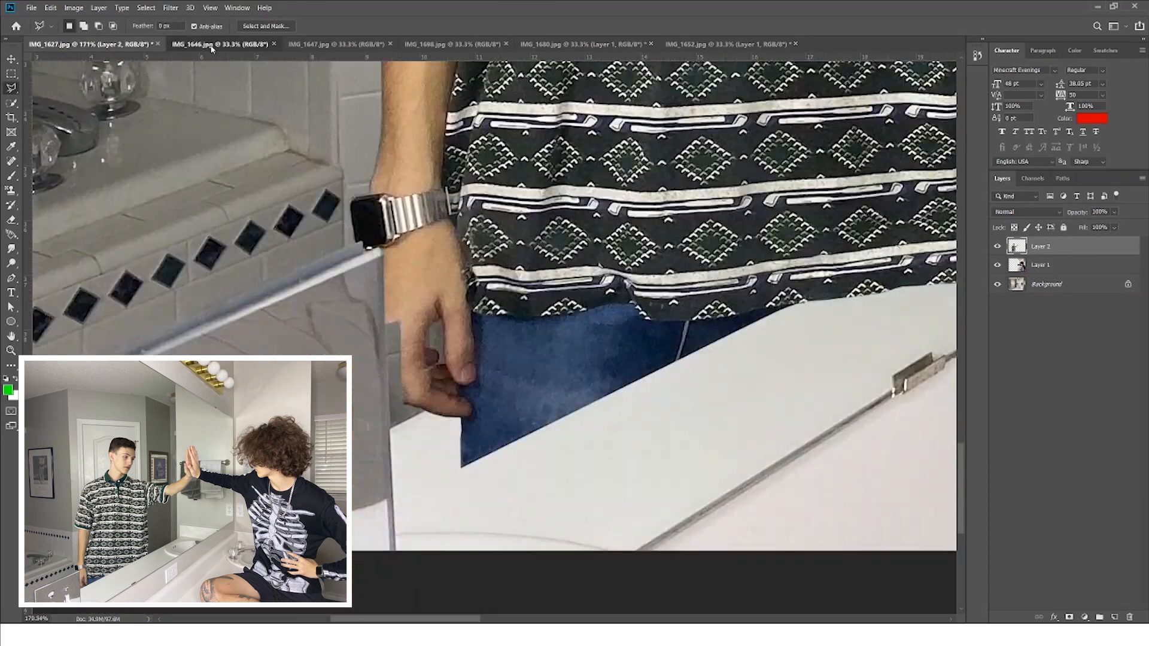
{"action": "left_click", "coordinate": [569, 45]}
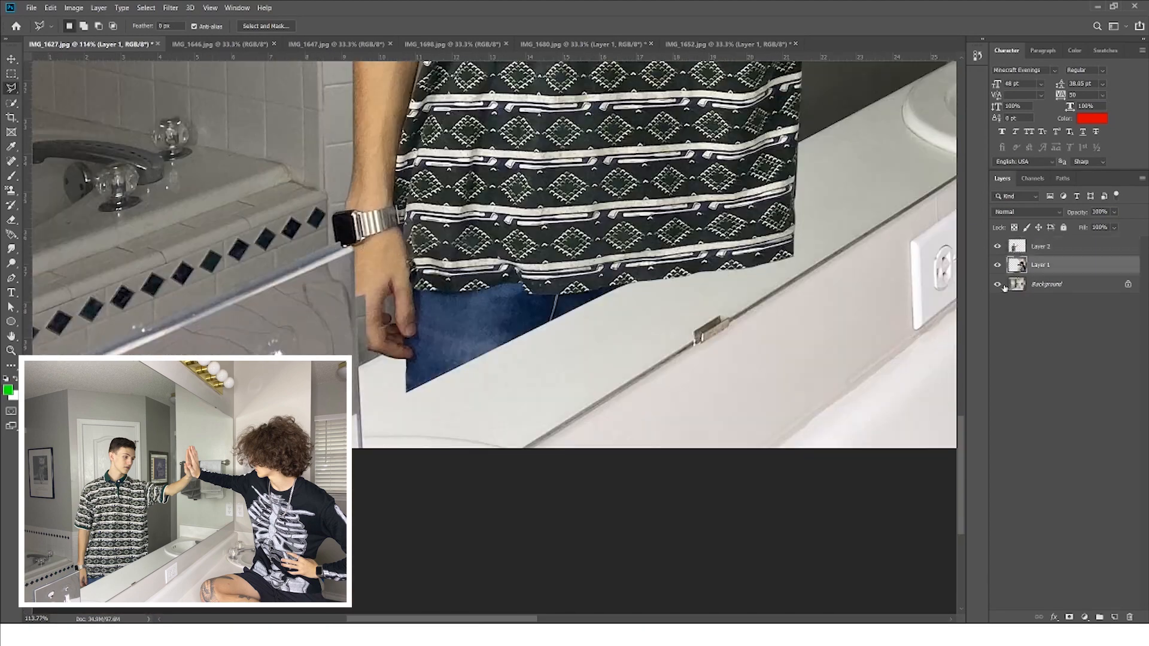
{"action": "left_click", "coordinate": [1128, 284]}
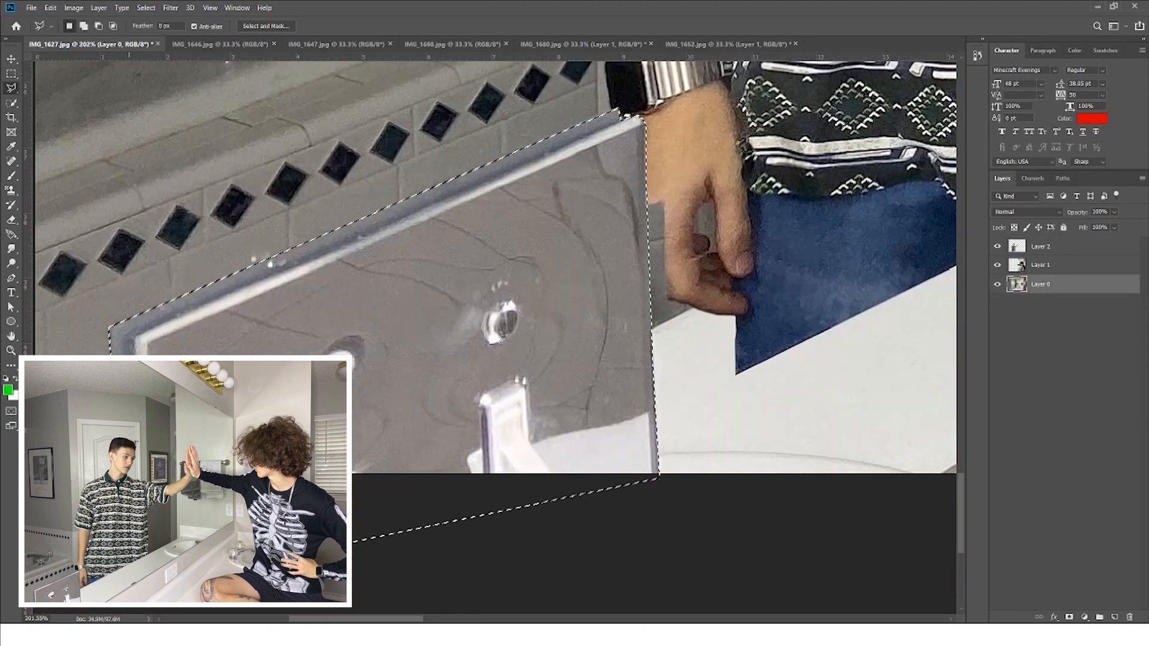
Step: Copy the lassoed wall plate from the background onto its own layer and bring it above all other layers
{"action": "key", "text": "v"}
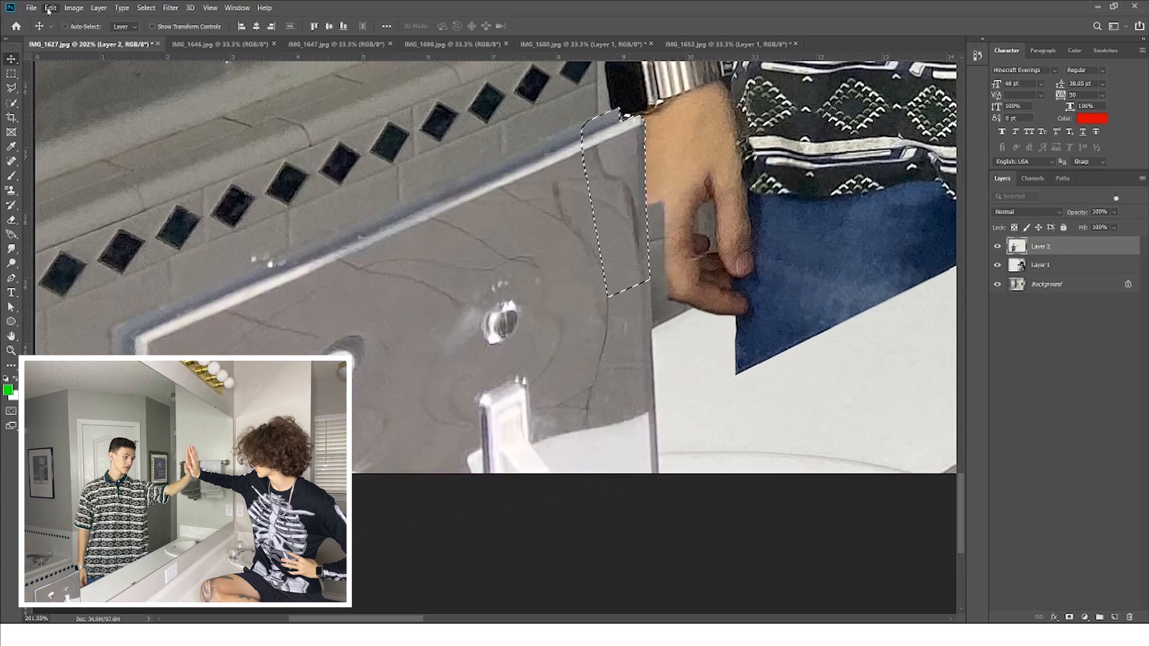
{"action": "left_click", "coordinate": [1036, 288]}
{"action": "key", "text": "ctrl+j"}
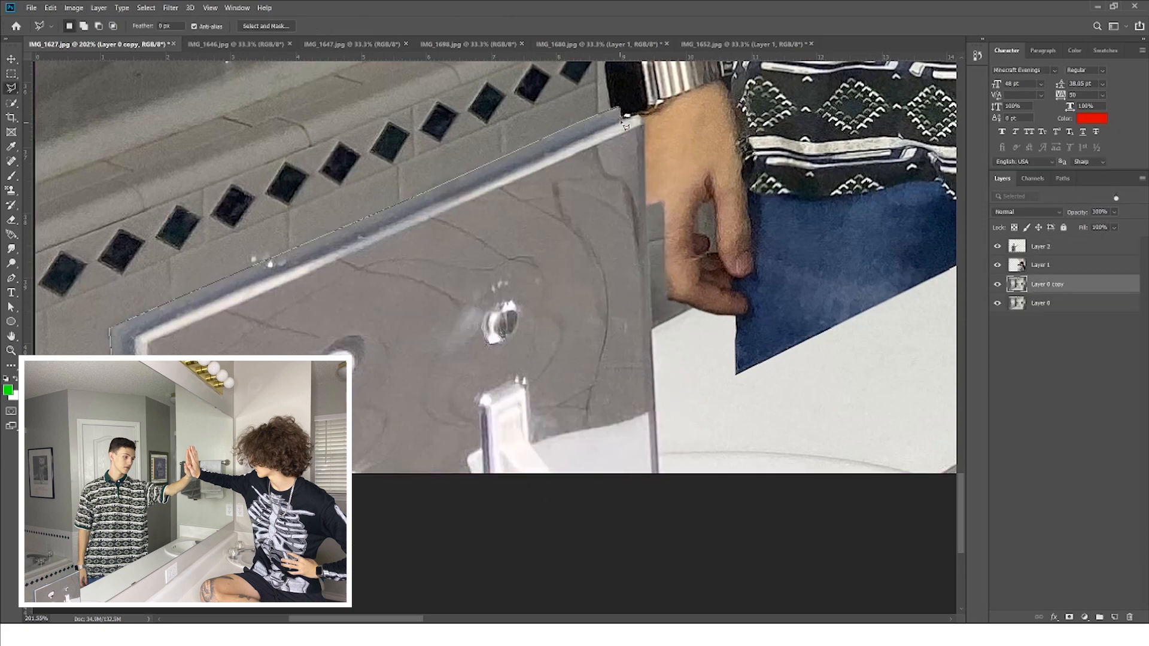
{"action": "left_click", "coordinate": [1048, 304]}
{"action": "key", "text": "Delete"}
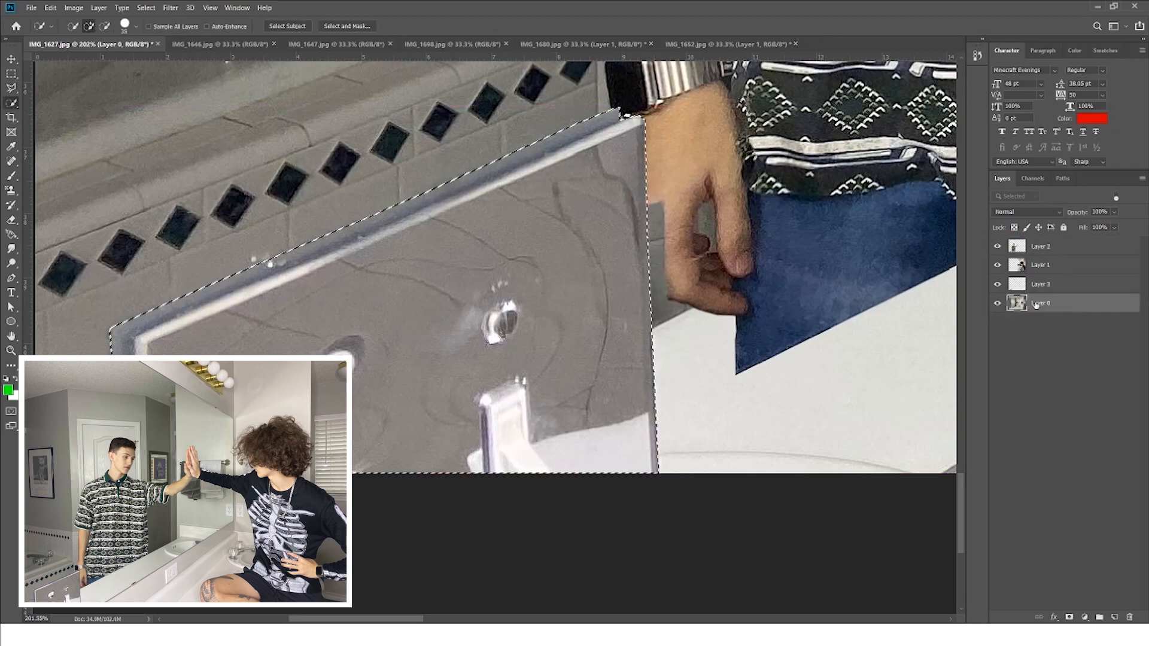
{"action": "key", "text": "ctrl+shift+]"}
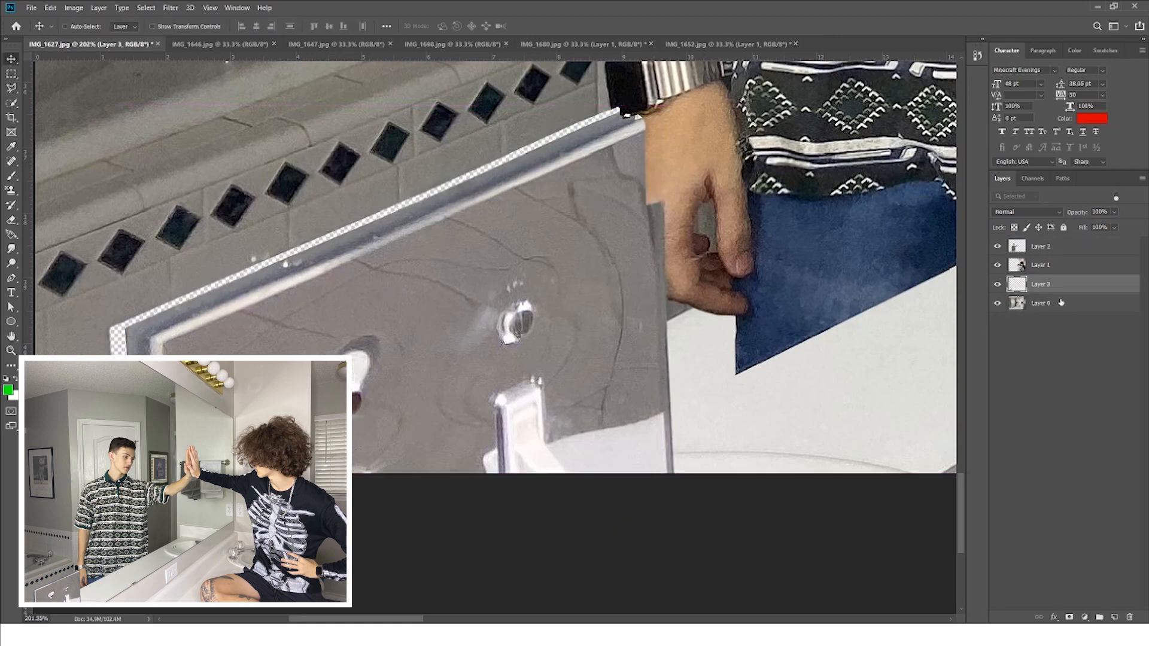
Step: Smudge the transparent gap along the plate's upper edge with surrounding tile texture, using a smaller brush near the wristwatch
{"action": "scroll", "coordinate": [604, 216], "scroll_direction": "up", "scroll_amount": 5}
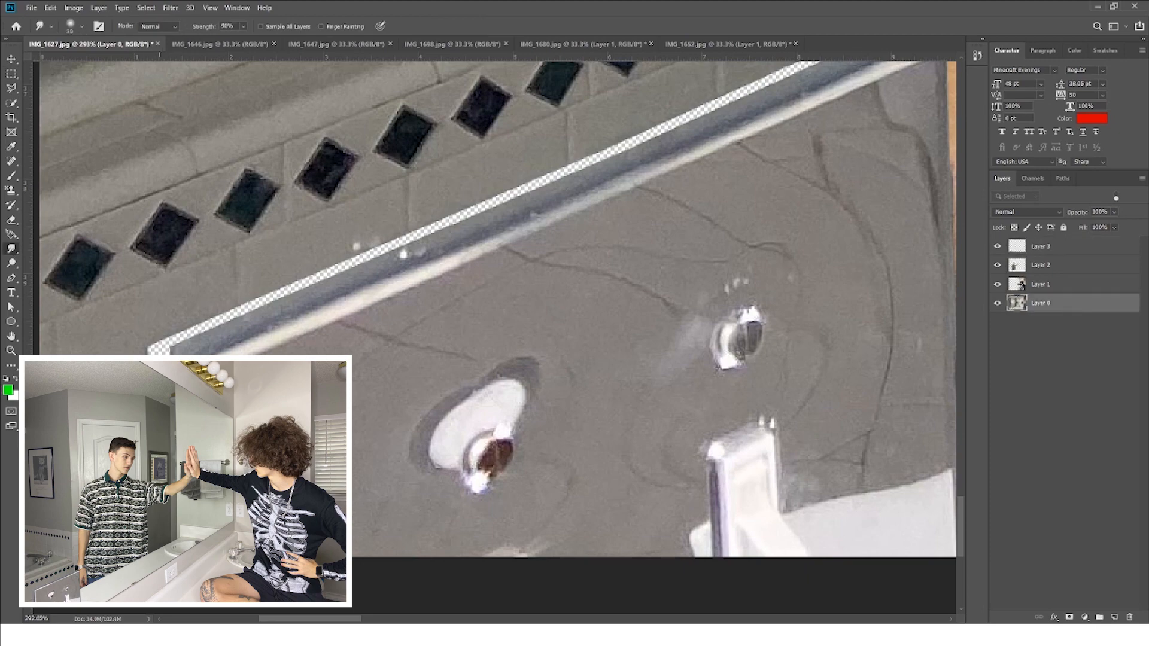
{"action": "left_click_drag", "start_coordinate": [661, 153], "coordinate": [713, 117]}
{"action": "mouse_move", "coordinate": [733, 108]}
{"action": "left_mouse_down"}
{"action": "mouse_move", "coordinate": [264, 255]}
{"action": "mouse_move", "coordinate": [383, 201]}
{"action": "left_mouse_up"}
{"action": "scroll", "coordinate": [413, 180], "scroll_direction": "up", "scroll_amount": 5}
{"action": "key", "text": "["}
{"action": "key", "text": "["}
{"action": "key", "text": "["}
{"action": "key", "text": "["}
{"action": "key", "text": "["}
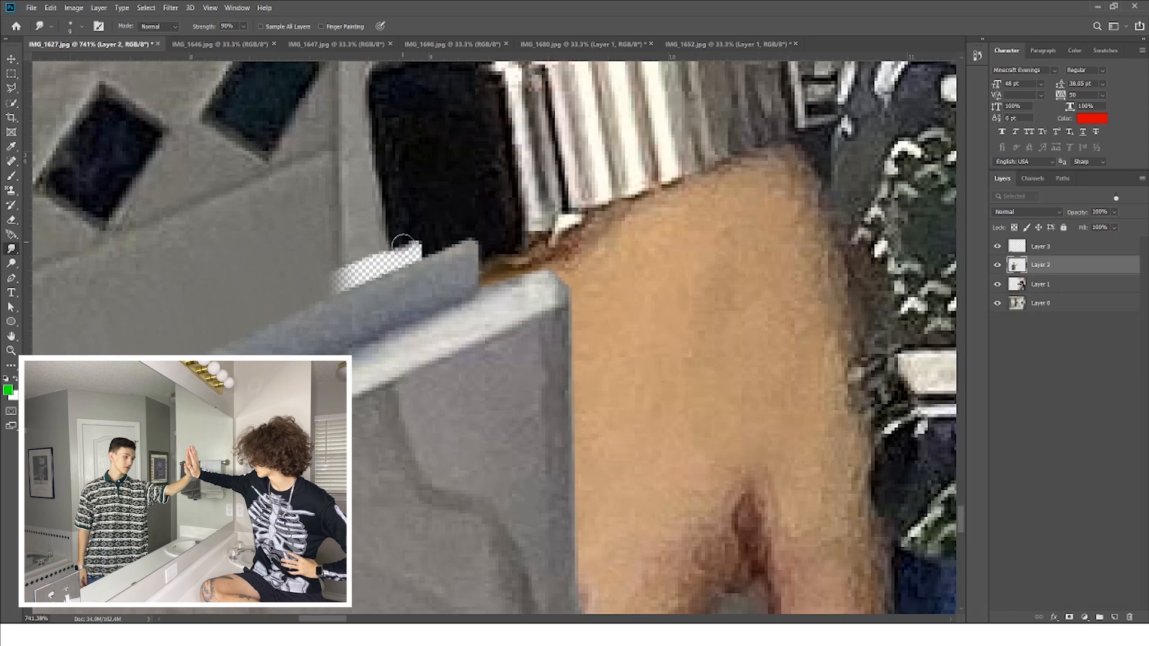
{"action": "scroll", "coordinate": [403, 243], "scroll_direction": "down", "scroll_amount": 5}
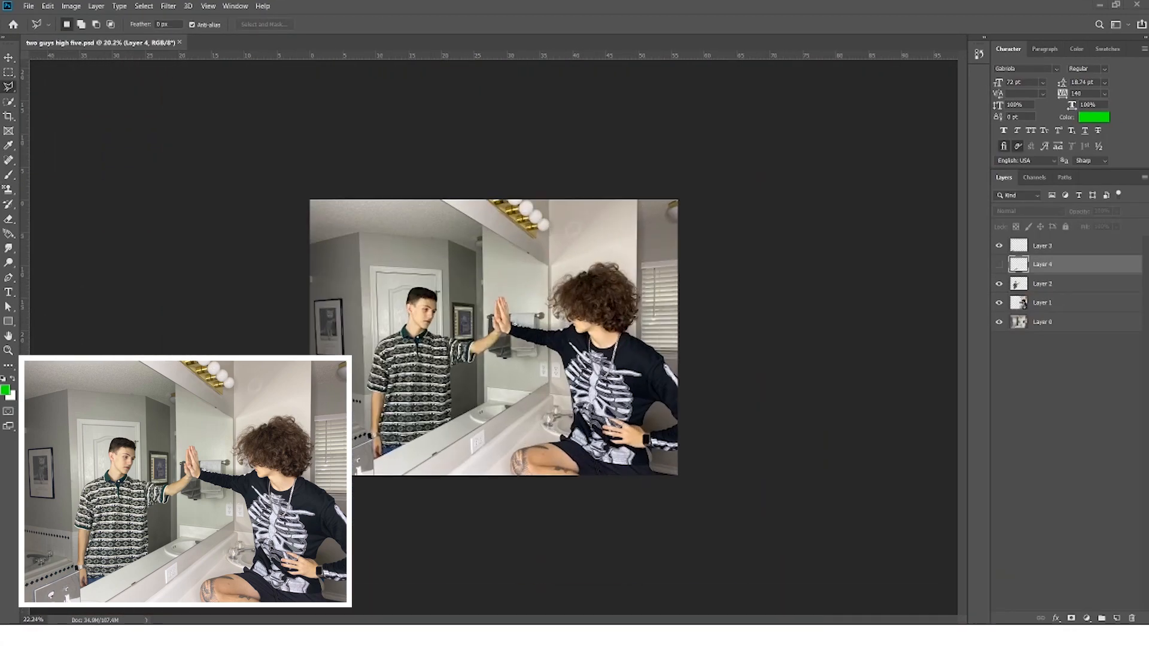
{"action": "scroll", "coordinate": [494, 337], "scroll_direction": "up", "scroll_amount": 5}
{"action": "scroll", "coordinate": [297, 584], "scroll_direction": "up", "scroll_amount": 5}
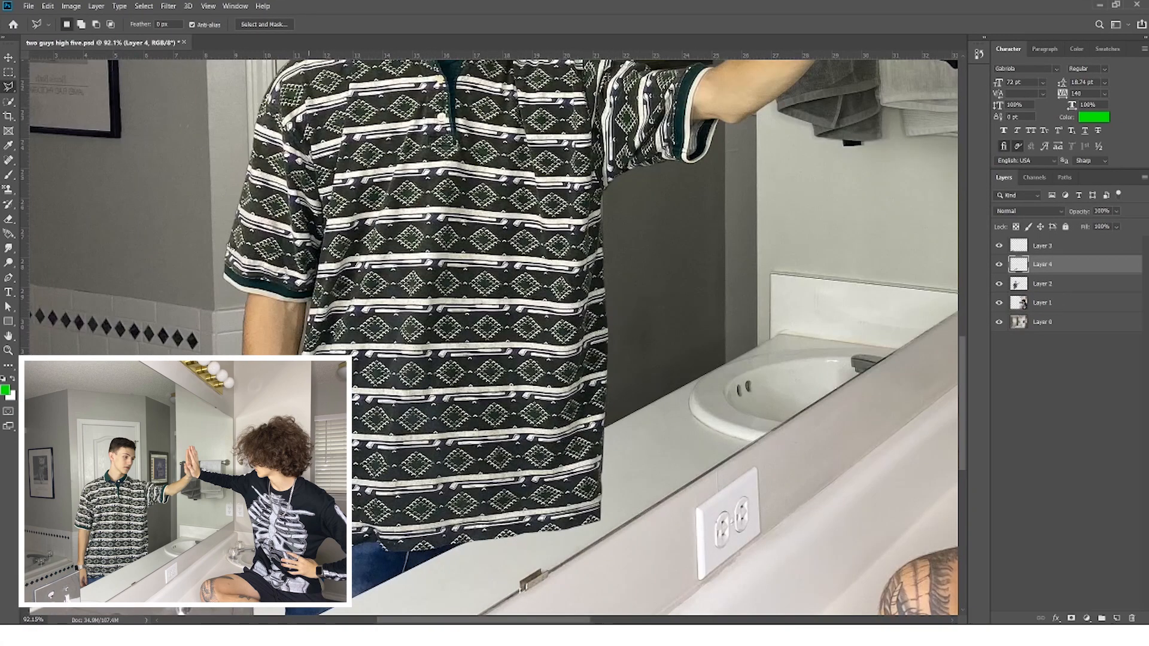
{"action": "scroll", "coordinate": [494, 324], "scroll_direction": "down", "scroll_amount": 5}
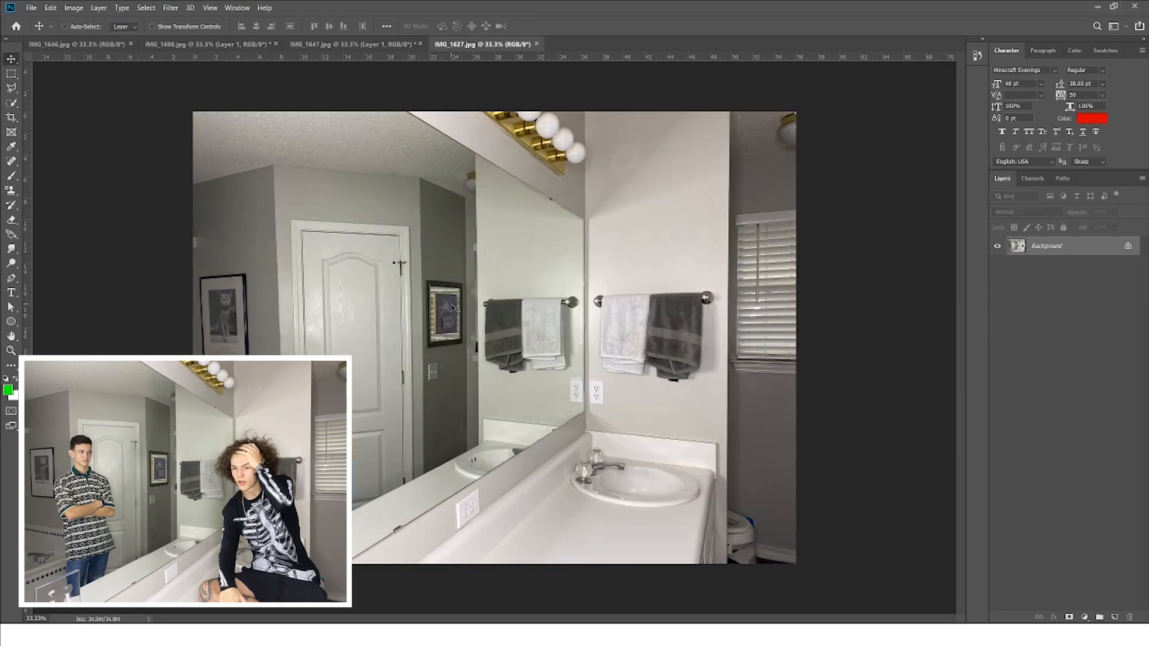
Step: Marquee the seated man on IMG_1647.jpg's background and bring both men's cut-outs into IMG_1627.jpg as separate layers
{"action": "left_click", "coordinate": [339, 45]}
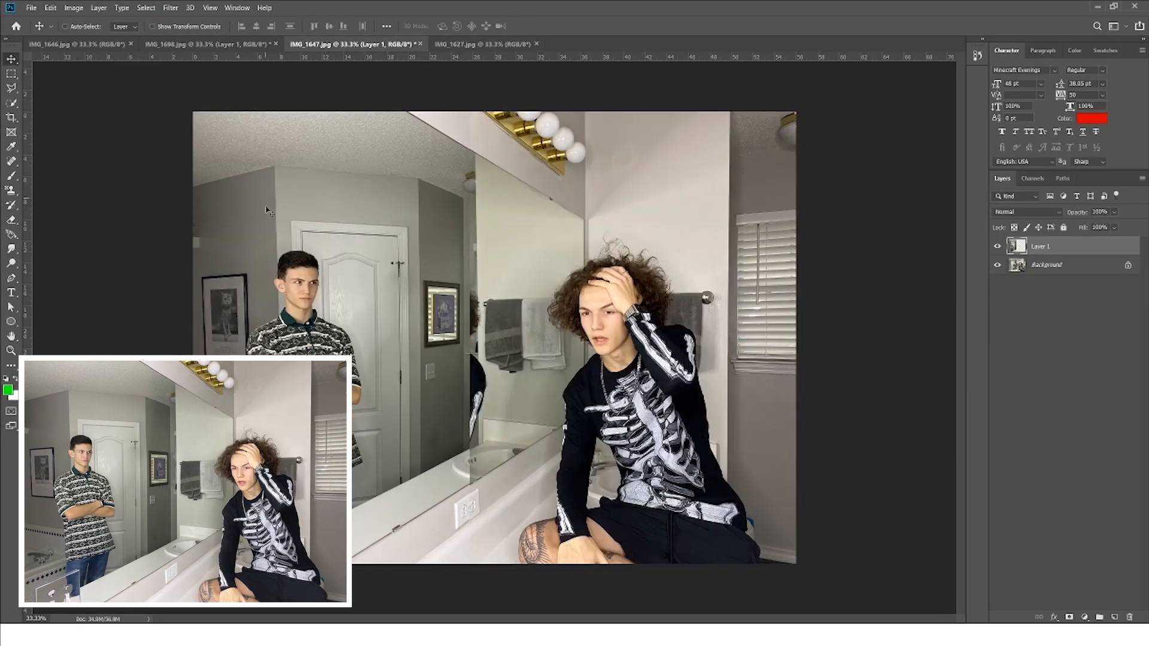
{"action": "left_click", "coordinate": [499, 44]}
{"action": "left_click", "coordinate": [339, 44]}
{"action": "left_click", "coordinate": [1047, 265]}
{"action": "left_click_drag", "start_coordinate": [778, 380], "coordinate": [720, 141]}
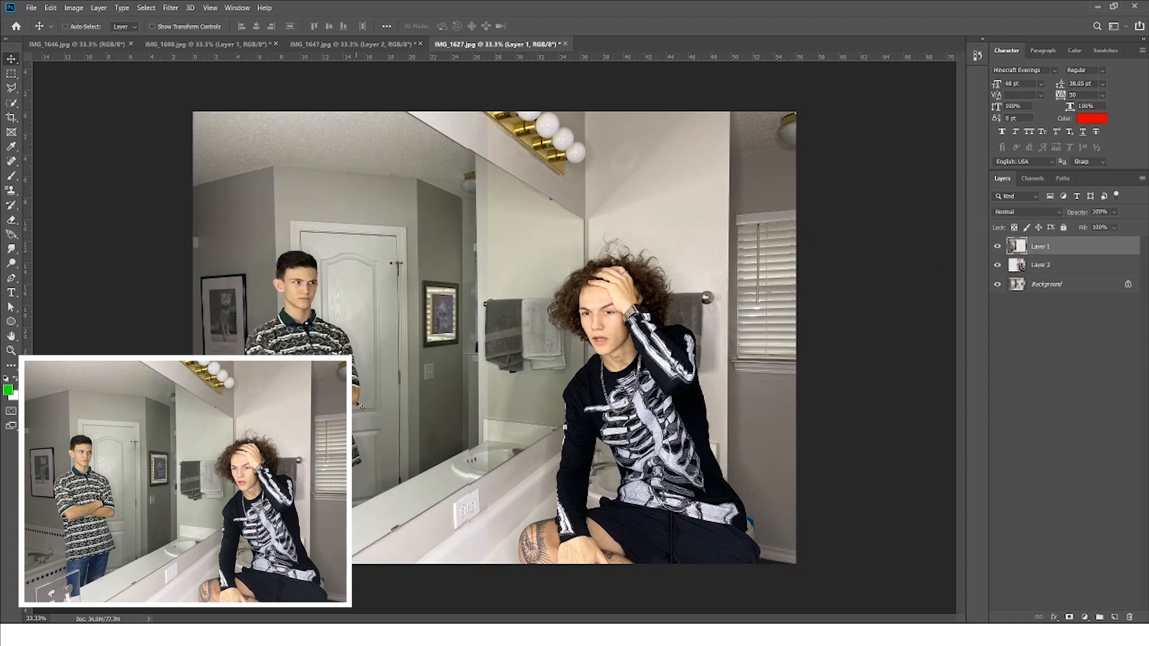
Step: With Layer 2 hidden, nudge Layer 1 into line with the bathroom background, and show Layer 2 again
{"action": "left_click", "coordinate": [997, 265]}
{"action": "scroll", "coordinate": [428, 332], "scroll_direction": "up", "scroll_amount": 2}
{"action": "left_click_drag", "start_coordinate": [440, 336], "coordinate": [445, 335]}
{"action": "scroll", "coordinate": [506, 480], "scroll_direction": "down", "scroll_amount": 2}
{"action": "scroll", "coordinate": [498, 339], "scroll_direction": "up", "scroll_amount": 1}
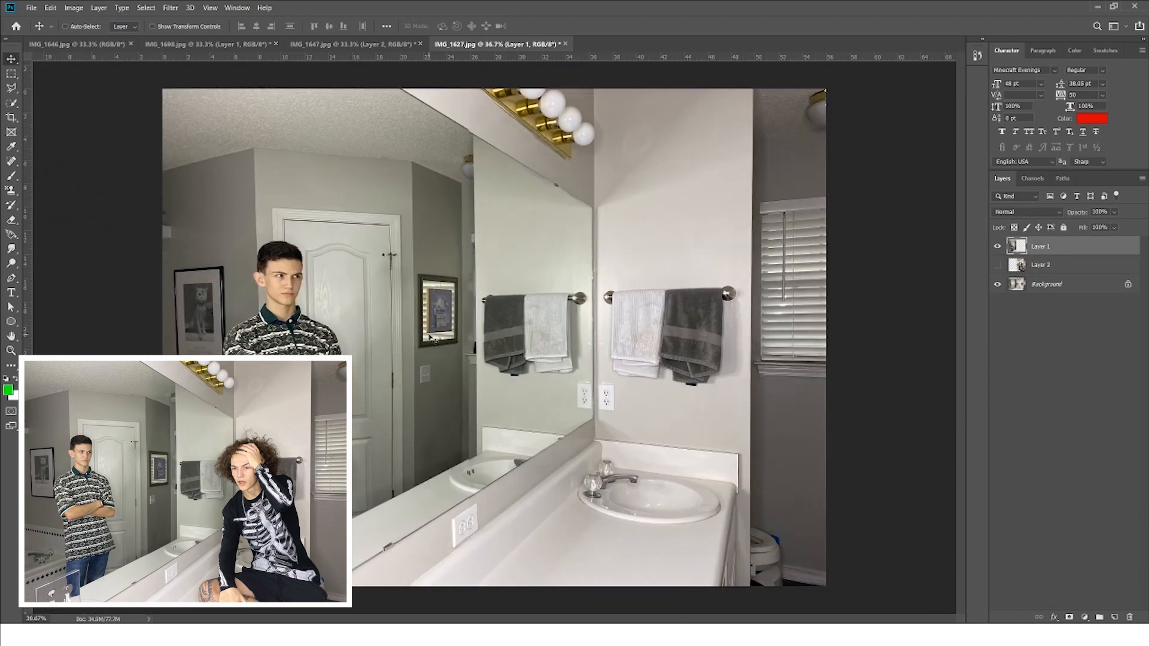
{"action": "left_click", "coordinate": [1044, 265]}
{"action": "left_click", "coordinate": [997, 265]}
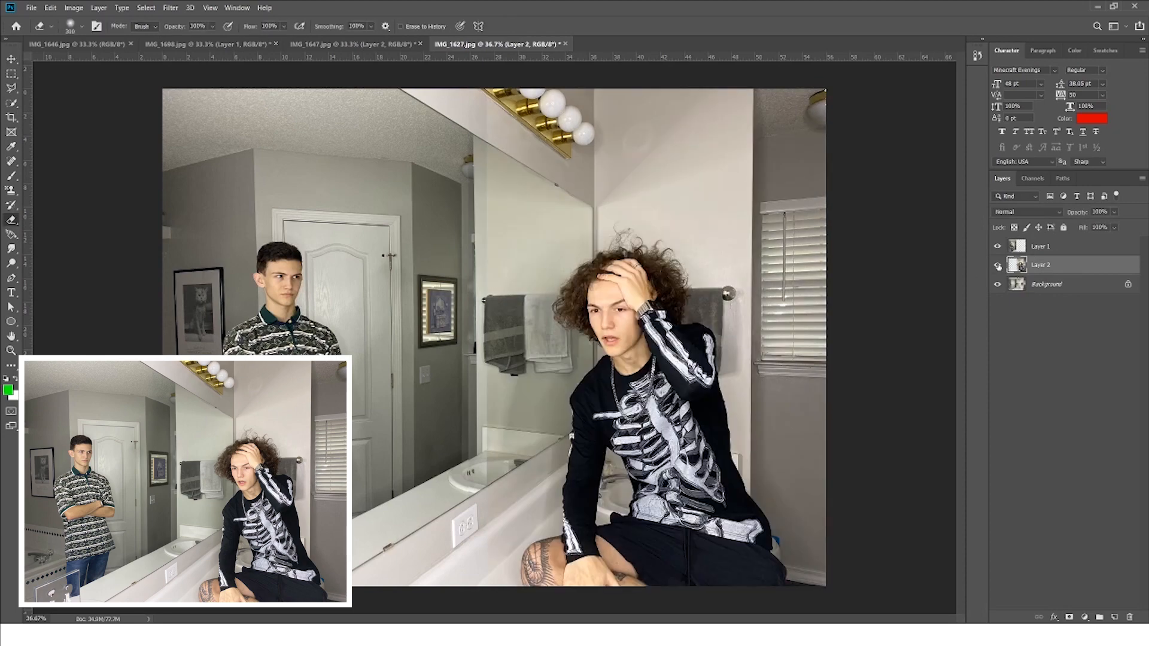
Step: With the Background hidden, enlarge the Eraser brush and erase Layer 1's hard vertical edge from ceiling to counter
{"action": "left_click", "coordinate": [998, 285]}
{"action": "left_click", "coordinate": [1039, 247]}
{"action": "key", "text": "]"}
{"action": "key", "text": "]"}
{"action": "left_click_drag", "start_coordinate": [460, 98], "coordinate": [454, 572]}
{"action": "left_click", "coordinate": [999, 286]}
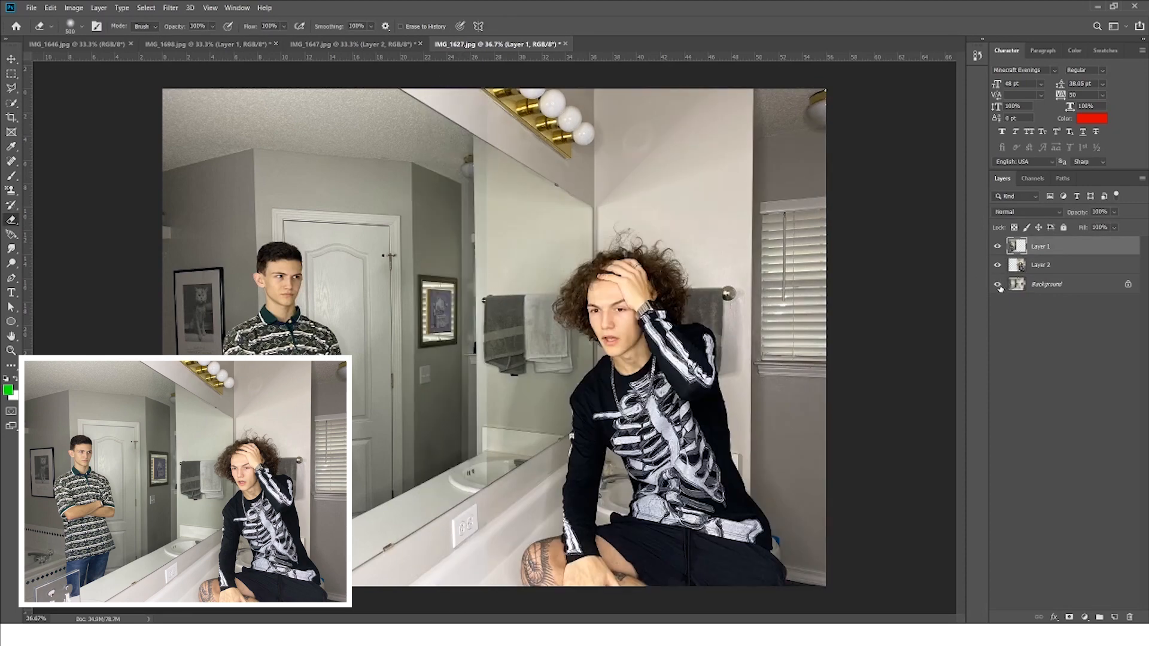
Step: Reduce the Eraser brush to 250 and erase Layer 1's leftover edge around the framed picture and dark wall
{"action": "scroll", "coordinate": [466, 455], "scroll_direction": "up", "scroll_amount": 6}
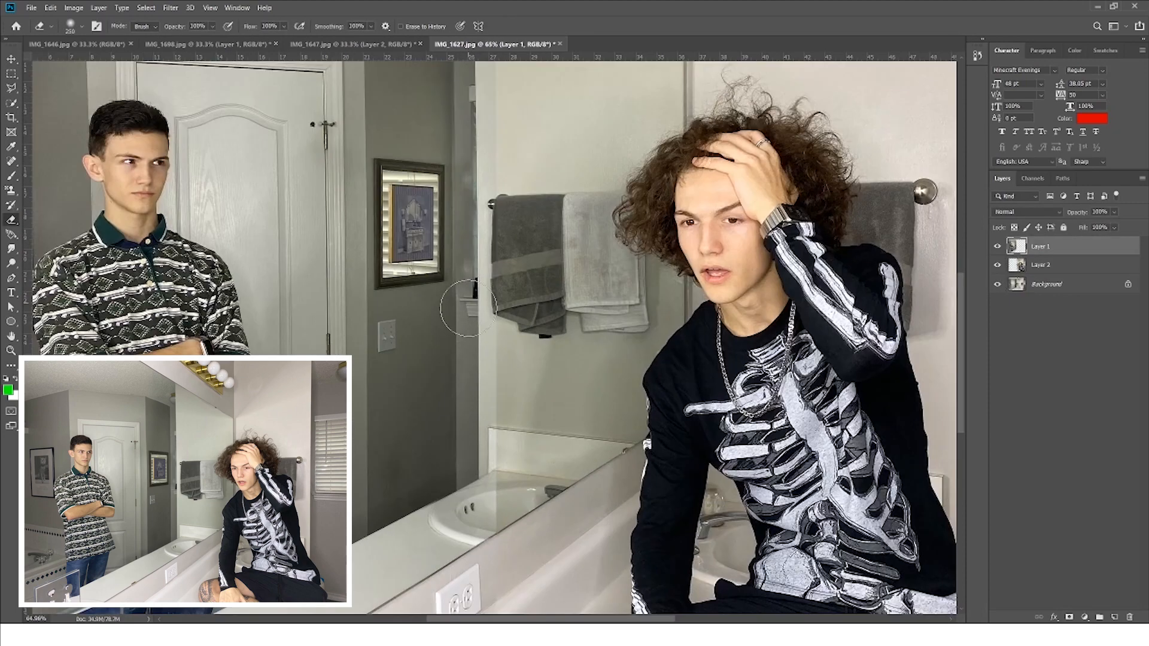
{"action": "scroll", "coordinate": [428, 477], "scroll_direction": "down", "scroll_amount": 4}
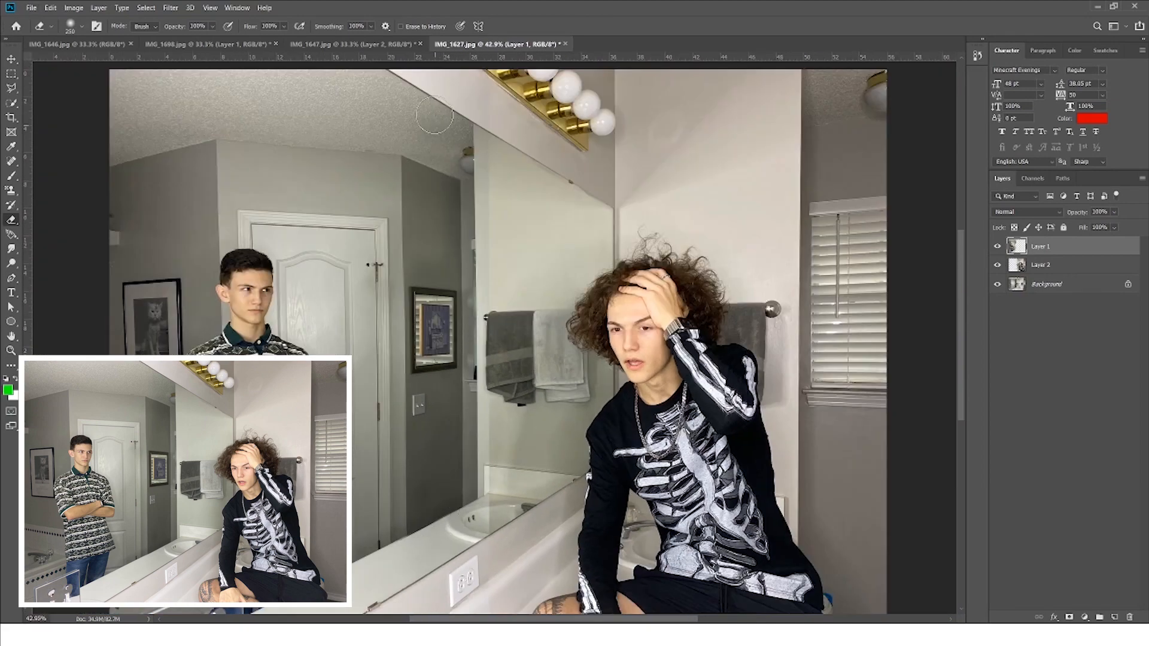
{"action": "left_click", "coordinate": [998, 285]}
{"action": "scroll", "coordinate": [434, 413], "scroll_direction": "up", "scroll_amount": 1}
{"action": "left_click_drag", "start_coordinate": [419, 539], "coordinate": [428, 310]}
{"action": "left_click", "coordinate": [998, 284]}
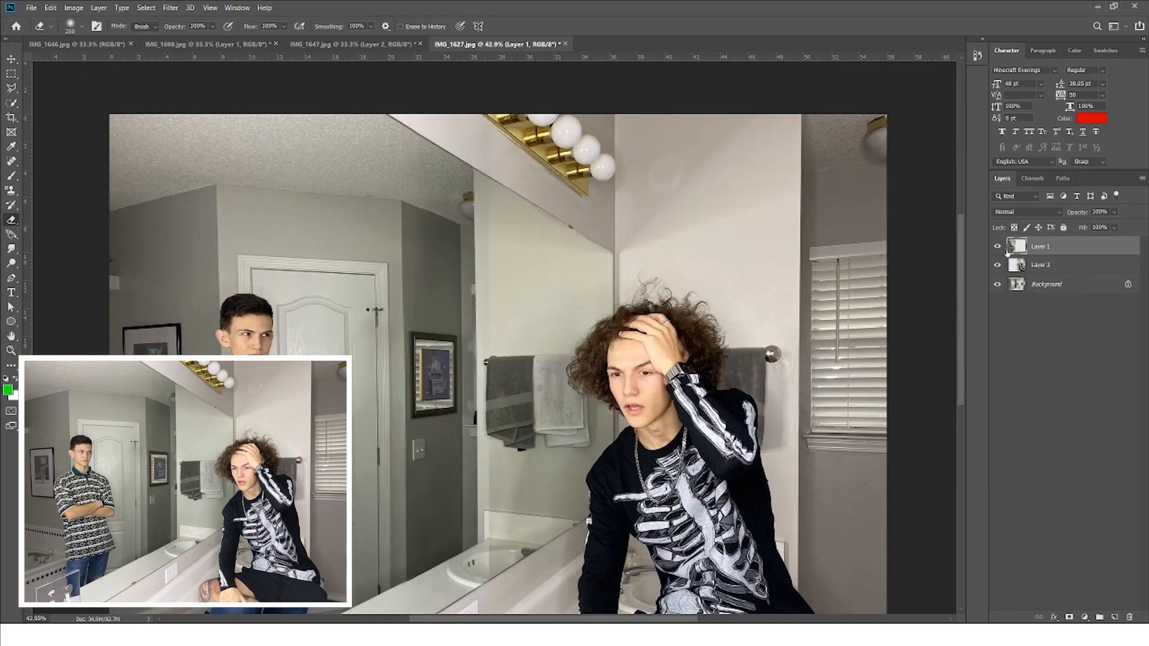
Step: Enlarge the Eraser brush on Layer 2 and soften the layer's edge along the mirror beside the reflected towels
{"action": "scroll", "coordinate": [508, 173], "scroll_direction": "down", "scroll_amount": 3}
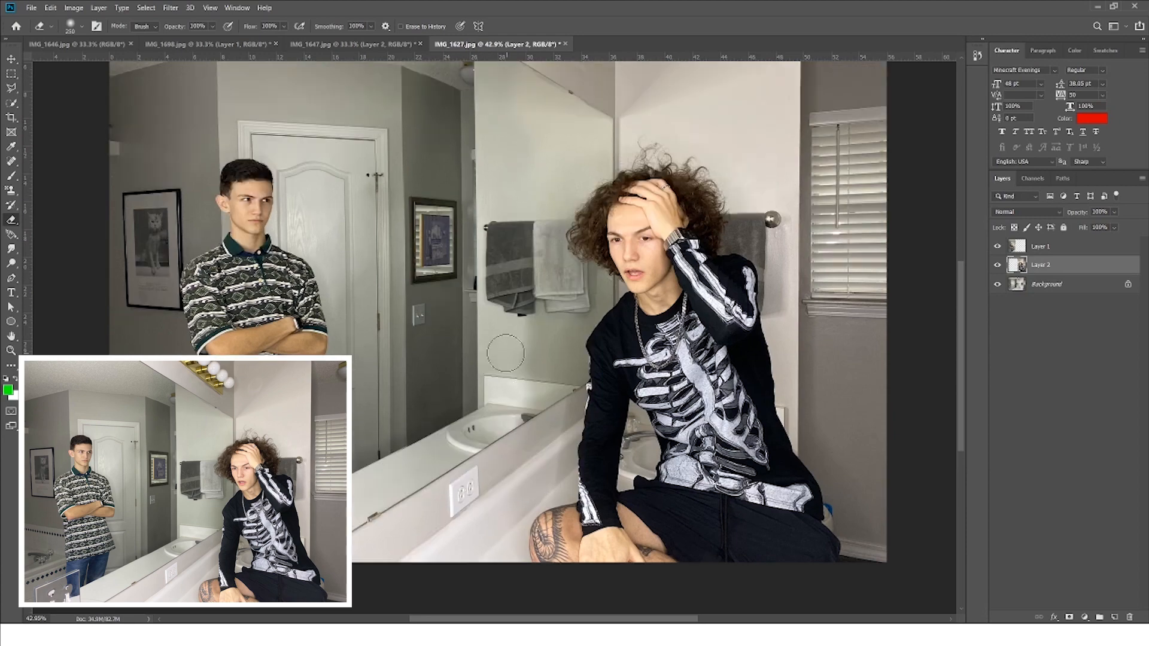
{"action": "key", "text": "bracketright"}
{"action": "key", "text": "bracketright"}
{"action": "key", "text": "bracketright"}
{"action": "key", "text": "bracketright"}
{"action": "key", "text": "bracketright"}
{"action": "key", "text": "bracketright"}
{"action": "scroll", "coordinate": [489, 255], "scroll_direction": "down", "scroll_amount": 1}
{"action": "scroll", "coordinate": [470, 390], "scroll_direction": "down", "scroll_amount": 3}
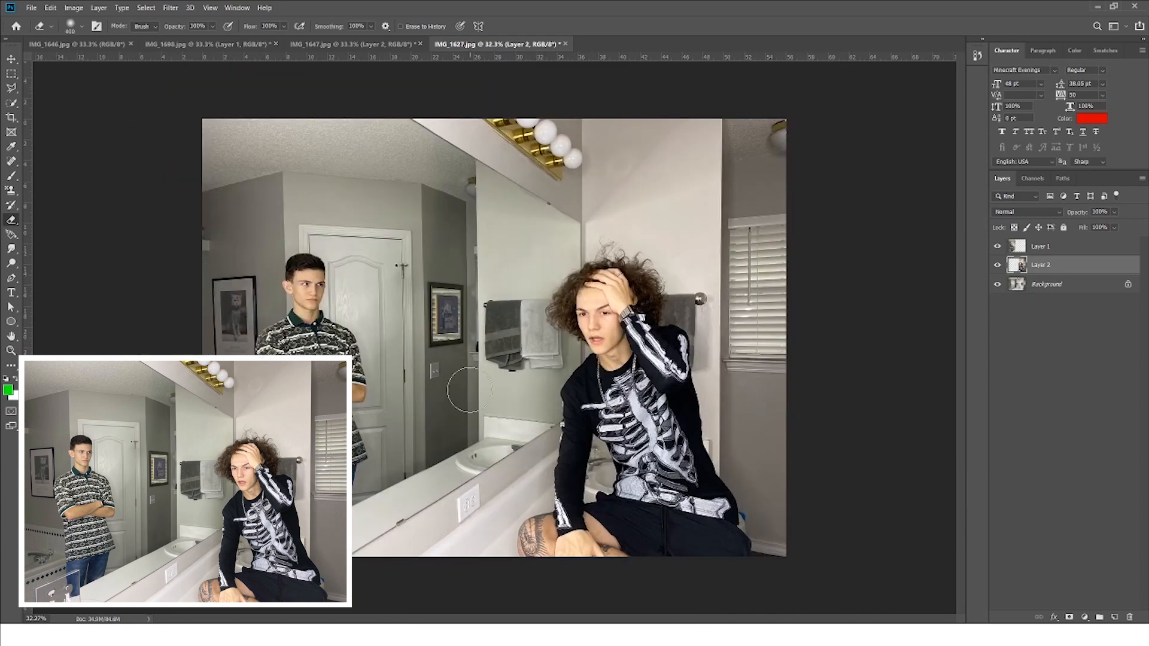
{"action": "left_click", "coordinate": [11, 61]}
{"action": "scroll", "coordinate": [503, 335], "scroll_direction": "up", "scroll_amount": 3}
{"action": "scroll", "coordinate": [503, 335], "scroll_direction": "down", "scroll_amount": 2}
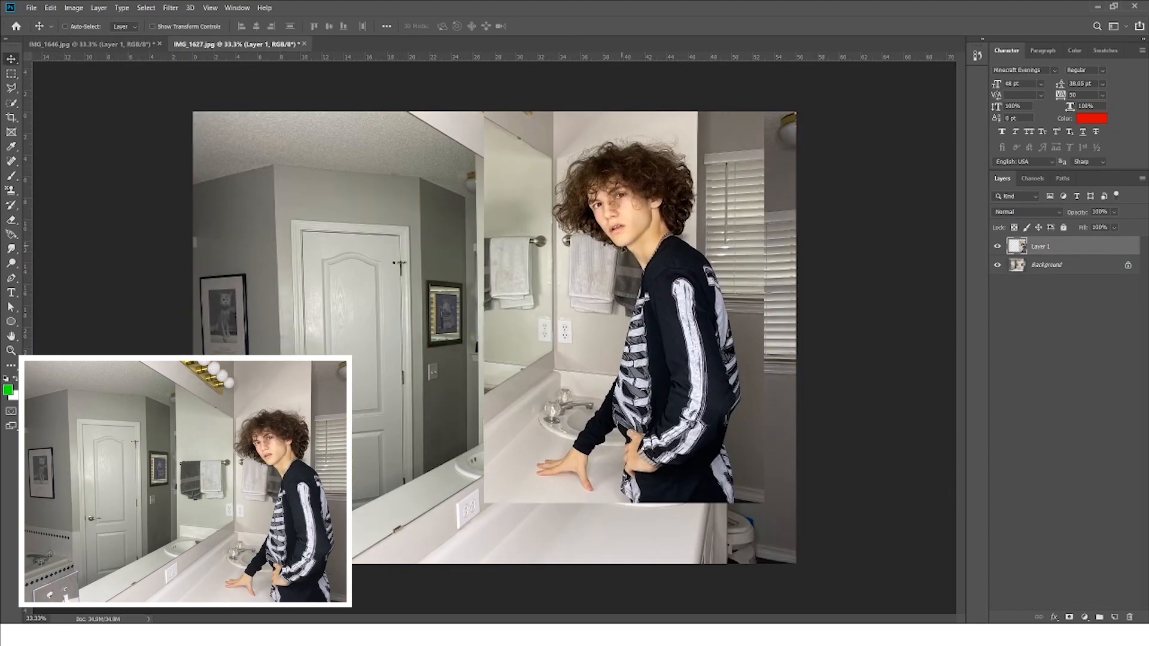
Step: Align the pasted man's layer with the empty bathroom photo and erase its vertical seam in the mirror
{"action": "key", "text": "bracketleft"}
{"action": "key", "text": "bracketleft"}
{"action": "mouse_move", "coordinate": [476, 215]}
{"action": "left_mouse_down"}
{"action": "mouse_move", "coordinate": [459, 289]}
{"action": "mouse_move", "coordinate": [478, 461]}
{"action": "left_mouse_up"}
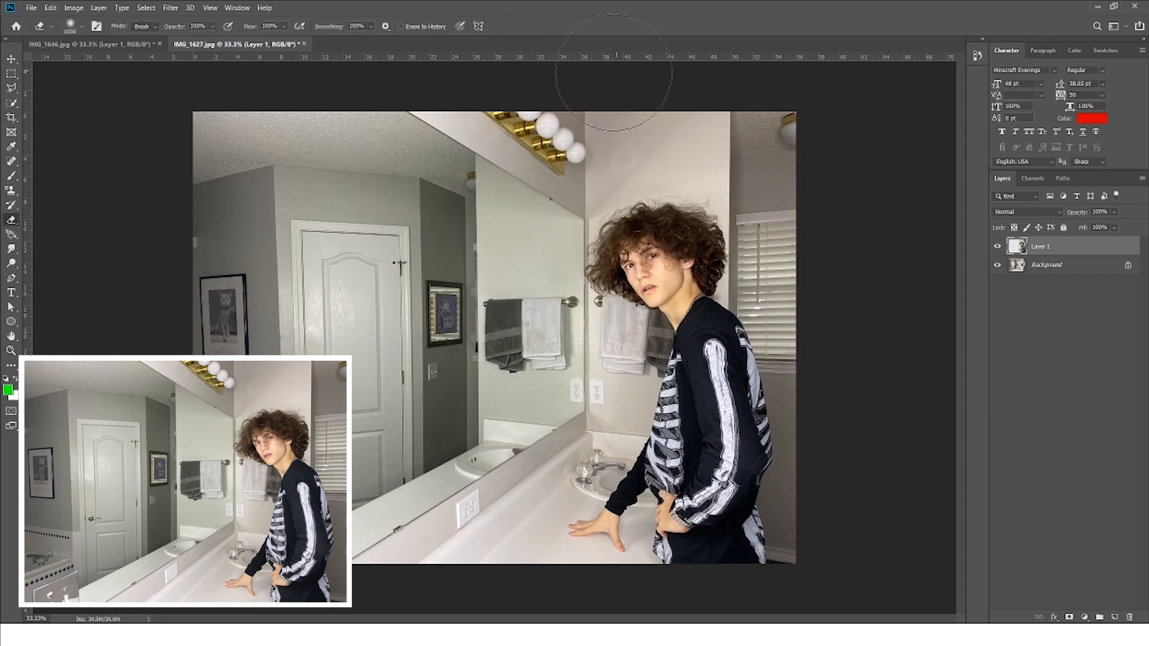
{"action": "left_click", "coordinate": [141, 47]}
{"action": "left_click", "coordinate": [233, 49]}
{"action": "left_click", "coordinate": [141, 47]}
{"action": "left_click", "coordinate": [221, 51]}
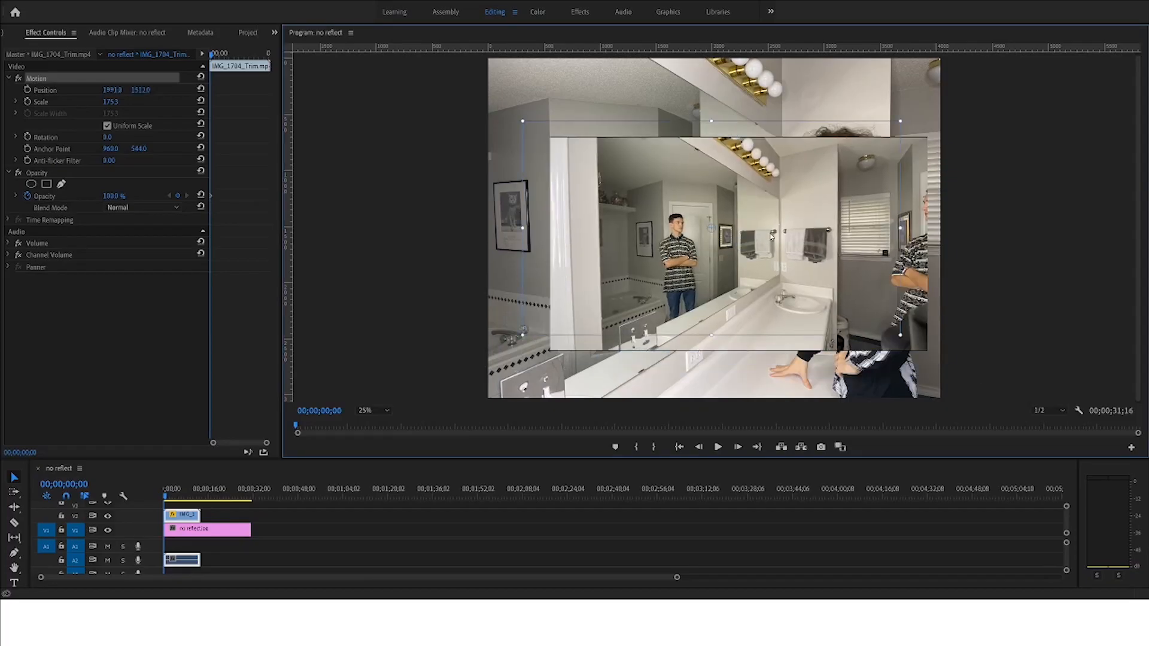
Step: In Premiere Pro, enlarge the IMG_1704_Trim.mp4 clip to scale 222.2 and outline its mirror with a free-draw opacity mask
{"action": "mouse_move", "coordinate": [520, 332]}
{"action": "left_mouse_down"}
{"action": "mouse_move", "coordinate": [480, 352]}
{"action": "mouse_move", "coordinate": [533, 326]}
{"action": "left_mouse_up"}
{"action": "left_click", "coordinate": [61, 185]}
{"action": "left_click", "coordinate": [616, 356]}
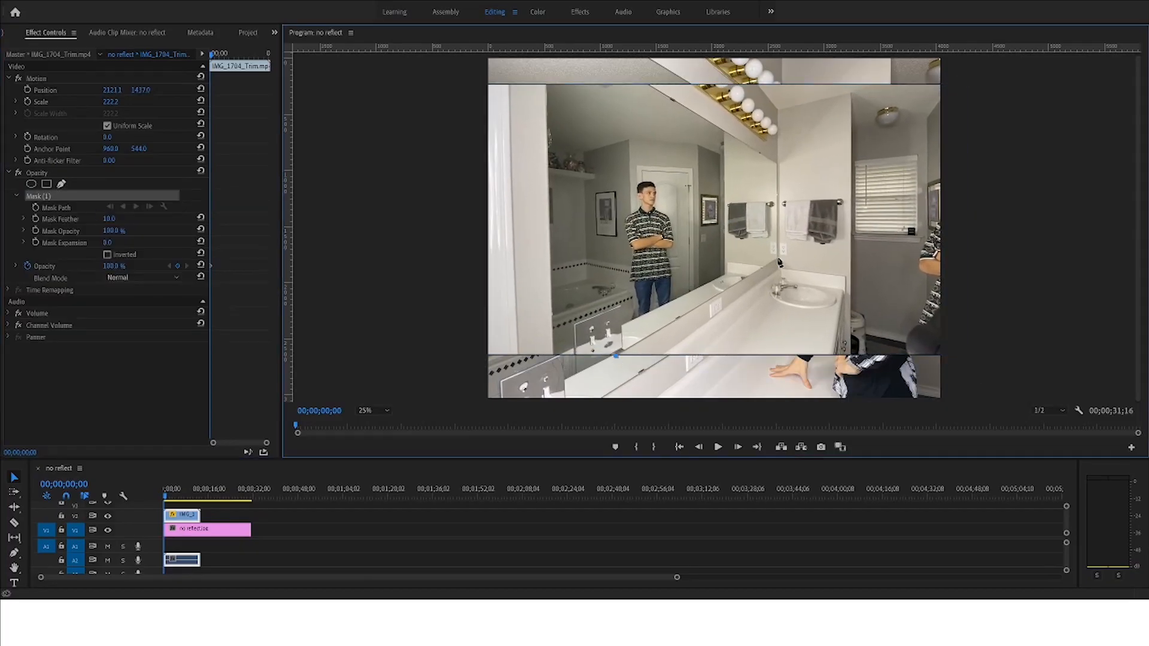
{"action": "left_click", "coordinate": [488, 356]}
{"action": "left_click", "coordinate": [616, 356]}
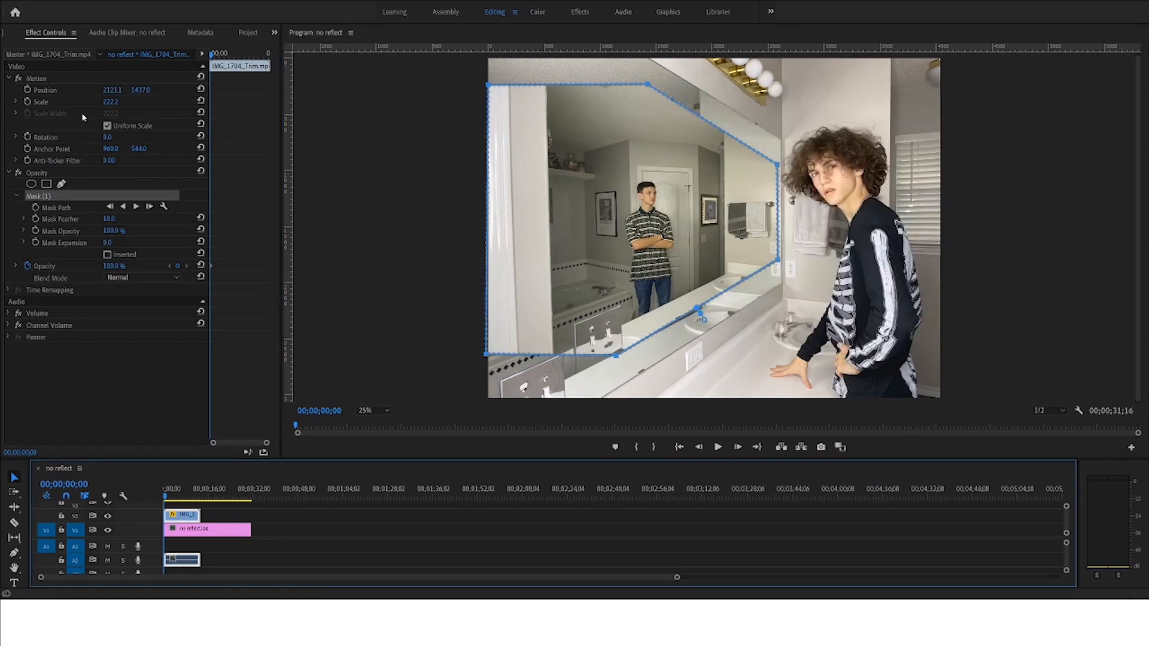
Step: Scale up and reposition the masked clip so its mirror roughly covers the photo's mirror
{"action": "left_click", "coordinate": [4, 33]}
{"action": "left_click_drag", "start_coordinate": [372, 460], "coordinate": [373, 425]}
{"action": "double_click", "coordinate": [557, 257]}
{"action": "left_click_drag", "start_coordinate": [488, 354], "coordinate": [388, 385]}
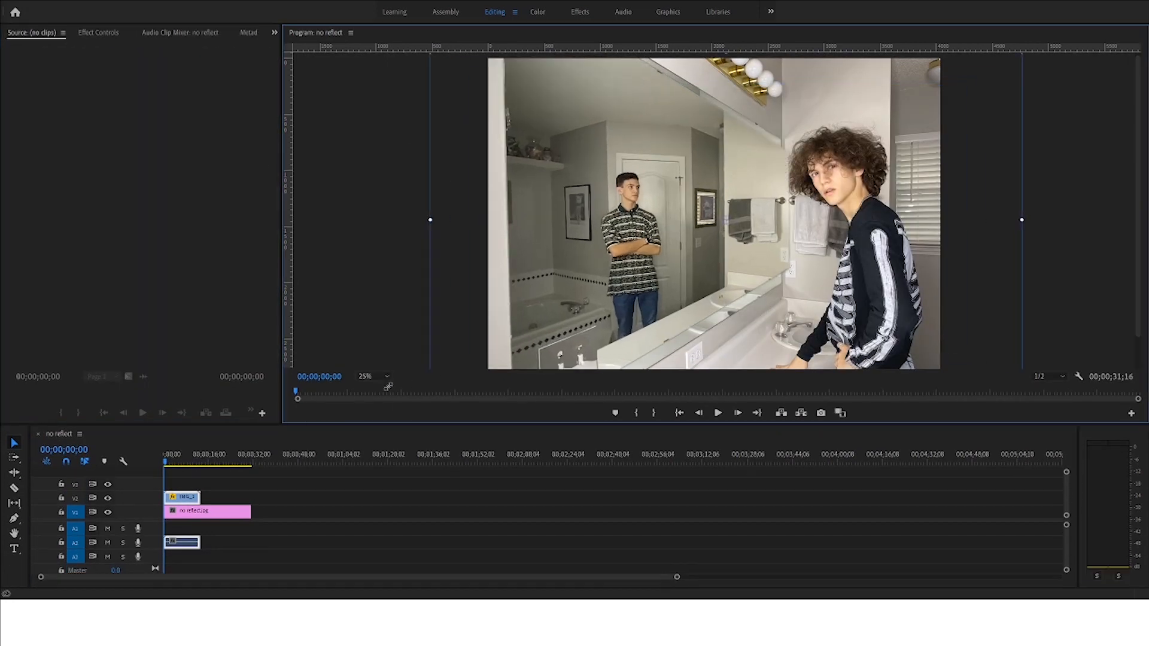
{"action": "left_click_drag", "start_coordinate": [569, 228], "coordinate": [507, 290]}
{"action": "left_click_drag", "start_coordinate": [364, 113], "coordinate": [333, 95]}
{"action": "left_click_drag", "start_coordinate": [628, 284], "coordinate": [668, 234]}
{"action": "key", "text": "minus"}
{"action": "mouse_move", "coordinate": [580, 288]}
{"action": "left_mouse_down"}
{"action": "mouse_move", "coordinate": [556, 297]}
{"action": "mouse_move", "coordinate": [577, 290]}
{"action": "left_mouse_up"}
Step: Fine-tune the masked clip's size and position until its edges line up with the photo's mirror frame
{"action": "left_click", "coordinate": [91, 34]}
{"action": "left_click_drag", "start_coordinate": [687, 229], "coordinate": [687, 227]}
{"action": "left_click", "coordinate": [380, 378]}
{"action": "left_click", "coordinate": [375, 388]}
{"action": "left_click_drag", "start_coordinate": [1030, 211], "coordinate": [1031, 211]}
{"action": "mouse_move", "coordinate": [749, 185]}
{"action": "left_mouse_down"}
{"action": "mouse_move", "coordinate": [732, 187]}
{"action": "mouse_move", "coordinate": [750, 182]}
{"action": "left_mouse_up"}
{"action": "left_click_drag", "start_coordinate": [391, 208], "coordinate": [380, 208]}
{"action": "left_click_drag", "start_coordinate": [650, 210], "coordinate": [666, 248]}
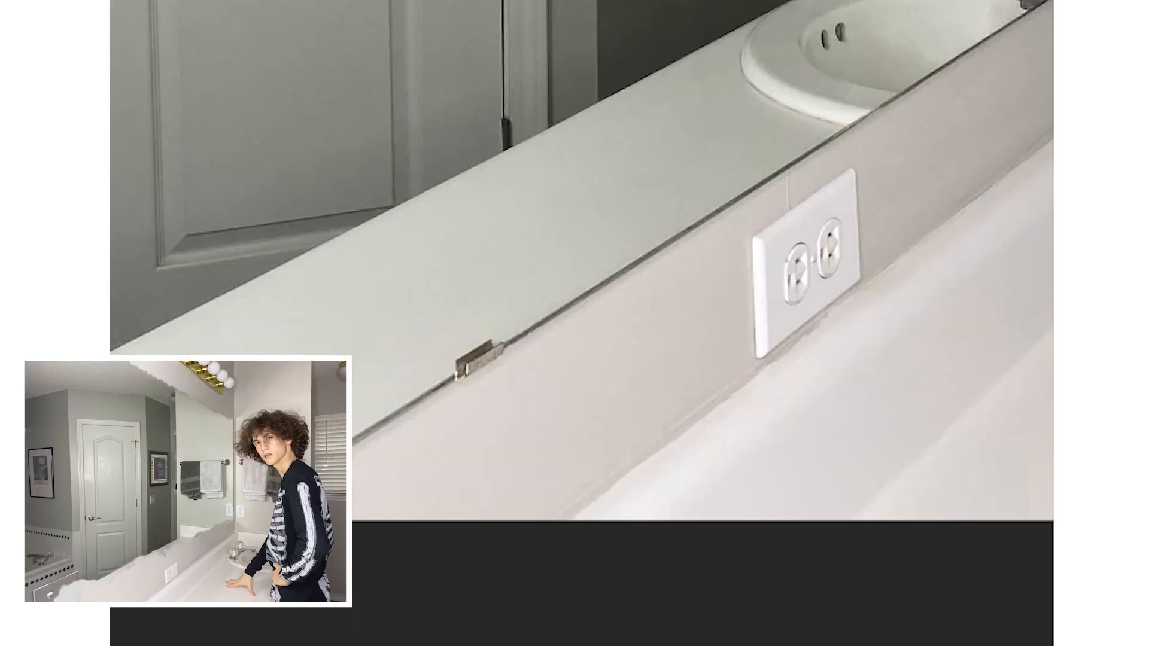
Step: In Photoshop, smear the wall strip raggedly over the mirror's lower edge around the outlet and reflected sink
{"action": "scroll", "coordinate": [582, 324], "scroll_direction": "left", "scroll_amount": 2}
{"action": "left_click_drag", "start_coordinate": [454, 479], "coordinate": [803, 352]}
{"action": "scroll", "coordinate": [803, 351], "scroll_direction": "right", "scroll_amount": 3}
{"action": "left_click_drag", "start_coordinate": [359, 329], "coordinate": [511, 180]}
{"action": "left_click_drag", "start_coordinate": [491, 124], "coordinate": [344, 214]}
{"action": "scroll", "coordinate": [582, 323], "scroll_direction": "up", "scroll_amount": 4}
{"action": "left_click_drag", "start_coordinate": [847, 254], "coordinate": [965, 193]}
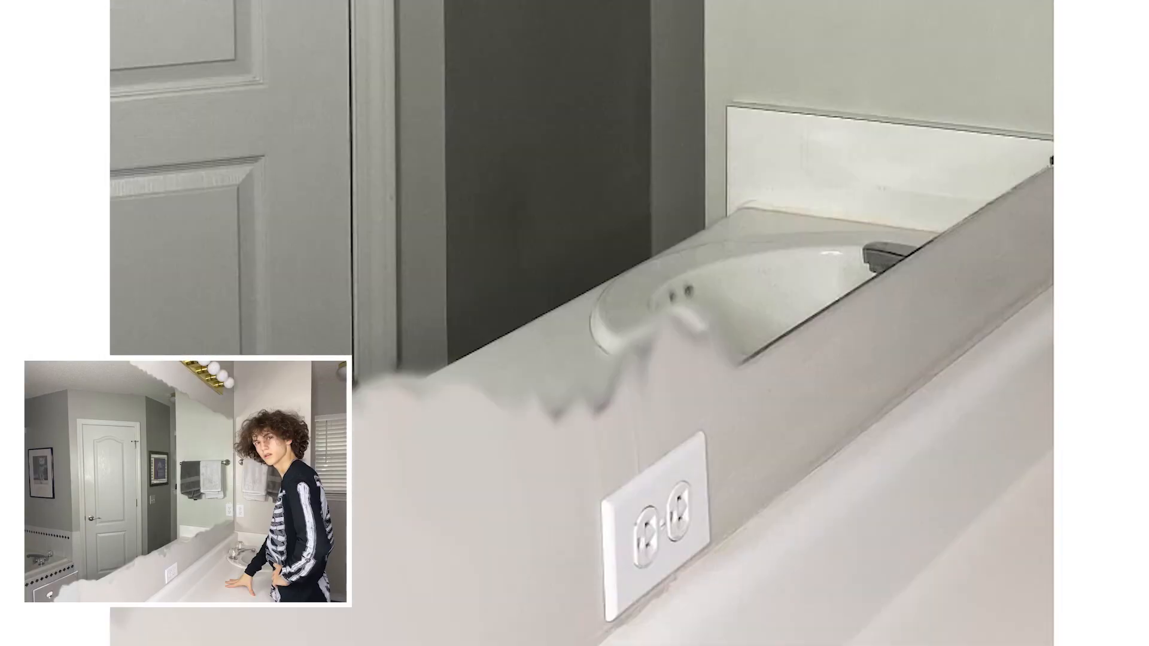
Step: Continue the ragged smearing along the mirror's lower edge past the reflected sink toward the wall corner
{"action": "scroll", "coordinate": [828, 603], "scroll_direction": "up", "scroll_amount": 2}
{"action": "scroll", "coordinate": [829, 603], "scroll_direction": "right", "scroll_amount": 5}
{"action": "left_click_drag", "start_coordinate": [359, 222], "coordinate": [524, 180]}
{"action": "scroll", "coordinate": [523, 179], "scroll_direction": "up", "scroll_amount": 3}
{"action": "left_click_drag", "start_coordinate": [509, 281], "coordinate": [740, 186]}
Step: Smear the wall raggedly over the mirror's slanted upper edge beside the vanity lights
{"action": "scroll", "coordinate": [740, 186], "scroll_direction": "up", "scroll_amount": 10}
{"action": "mouse_move", "coordinate": [737, 446]}
{"action": "left_mouse_down"}
{"action": "mouse_move", "coordinate": [611, 333]}
{"action": "mouse_move", "coordinate": [198, 132]}
{"action": "left_mouse_up"}
{"action": "scroll", "coordinate": [723, 400], "scroll_direction": "left", "scroll_amount": 8}
{"action": "scroll", "coordinate": [724, 400], "scroll_direction": "up", "scroll_amount": 4}
{"action": "left_click_drag", "start_coordinate": [598, 371], "coordinate": [137, 66]}
{"action": "scroll", "coordinate": [482, 28], "scroll_direction": "left", "scroll_amount": 6}
{"action": "left_click_drag", "start_coordinate": [482, 28], "coordinate": [1027, 398]}
Step: Smear the wall over the mirror's lower edge below the reflected door, down to the mirrored wall plate
{"action": "scroll", "coordinate": [675, 457], "scroll_direction": "down", "scroll_amount": 4}
{"action": "scroll", "coordinate": [674, 457], "scroll_direction": "down", "scroll_amount": 10}
{"action": "scroll", "coordinate": [526, 523], "scroll_direction": "up", "scroll_amount": 4}
{"action": "left_click_drag", "start_coordinate": [922, 383], "coordinate": [691, 563]}
{"action": "scroll", "coordinate": [691, 564], "scroll_direction": "left", "scroll_amount": 8}
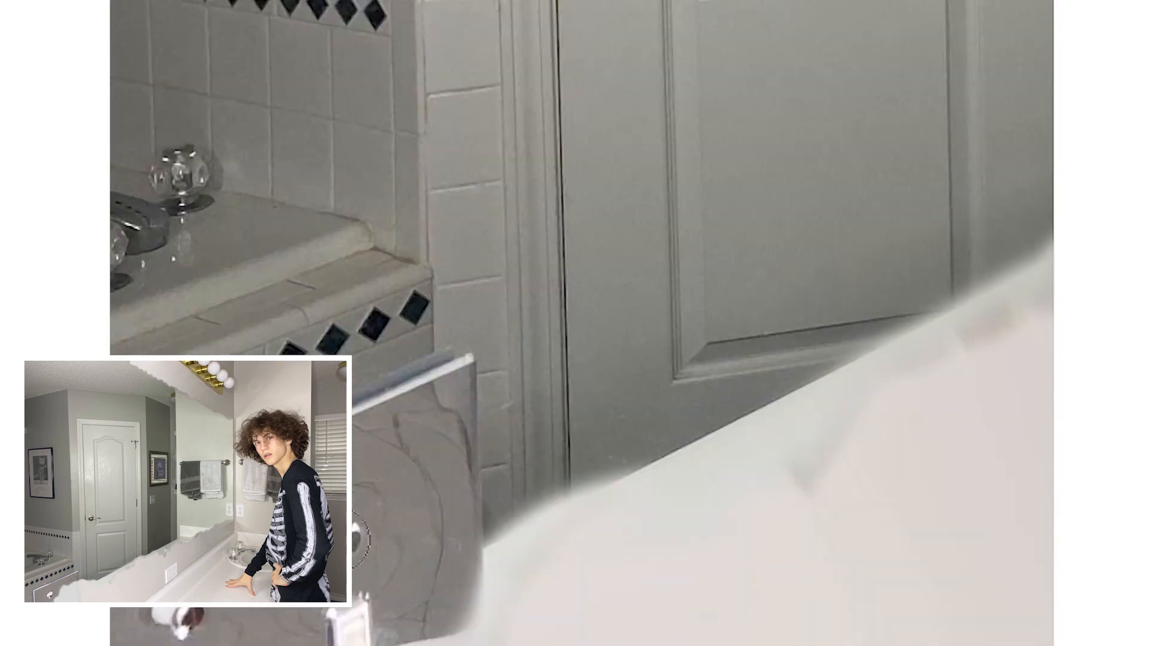
{"action": "scroll", "coordinate": [582, 383], "scroll_direction": "down", "scroll_amount": 5}
{"action": "left_click_drag", "start_coordinate": [566, 287], "coordinate": [387, 509]}
{"action": "left_click_drag", "start_coordinate": [479, 299], "coordinate": [313, 355]}
{"action": "scroll", "coordinate": [582, 323], "scroll_direction": "down", "scroll_amount": 10}
{"action": "scroll", "coordinate": [581, 323], "scroll_direction": "up", "scroll_amount": 2}
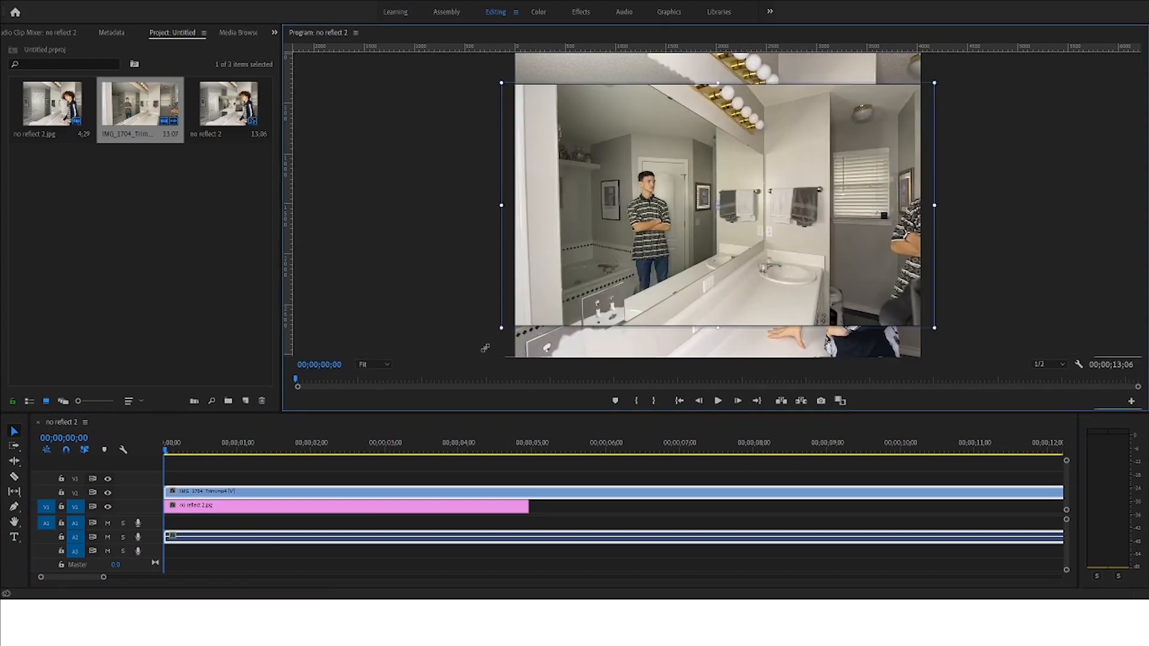
Step: In Premiere Pro, scale the IMG_1704_Trim clip up to 257.9 and shift it sideways over the no reflect 2 photo
{"action": "left_click_drag", "start_coordinate": [458, 365], "coordinate": [479, 354]}
{"action": "left_click_drag", "start_coordinate": [833, 249], "coordinate": [939, 251]}
{"action": "left_click", "coordinate": [785, 475]}
{"action": "scroll", "coordinate": [77, 37], "scroll_direction": "down", "scroll_amount": 1}
{"action": "scroll", "coordinate": [77, 37], "scroll_direction": "up", "scroll_amount": 4}
{"action": "left_click", "coordinate": [211, 535]}
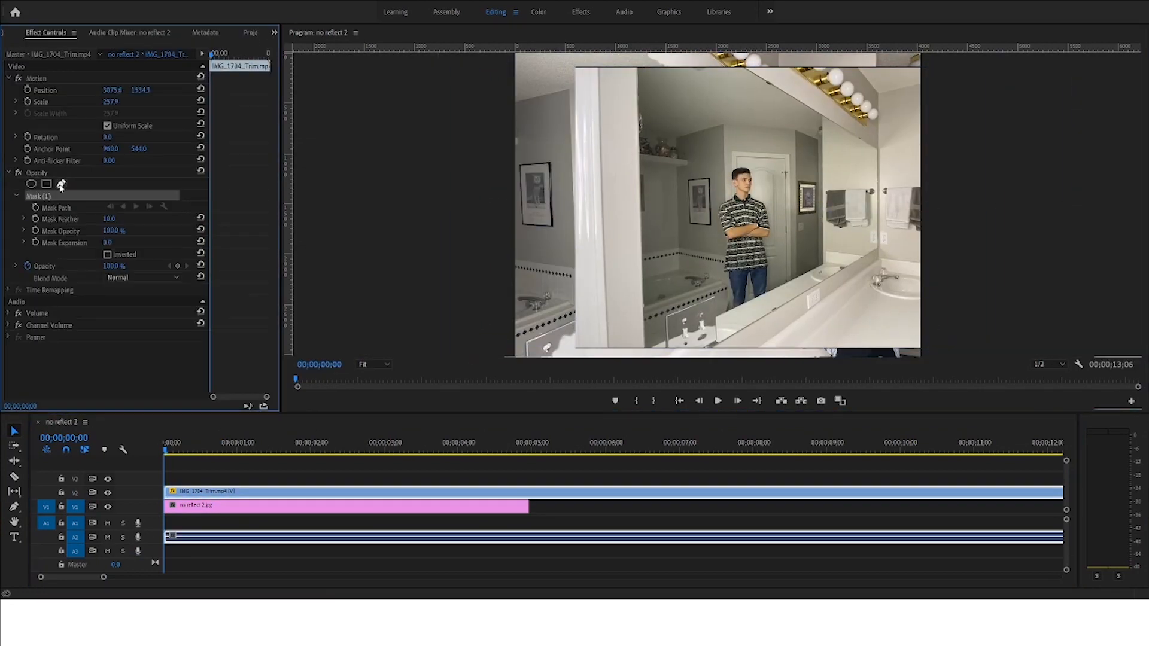
Step: Outline the clip's mirror with a free-draw opacity mask and lower the mask feather
{"action": "left_click", "coordinate": [745, 68]}
{"action": "left_click", "coordinate": [878, 150]}
{"action": "left_click", "coordinate": [878, 247]}
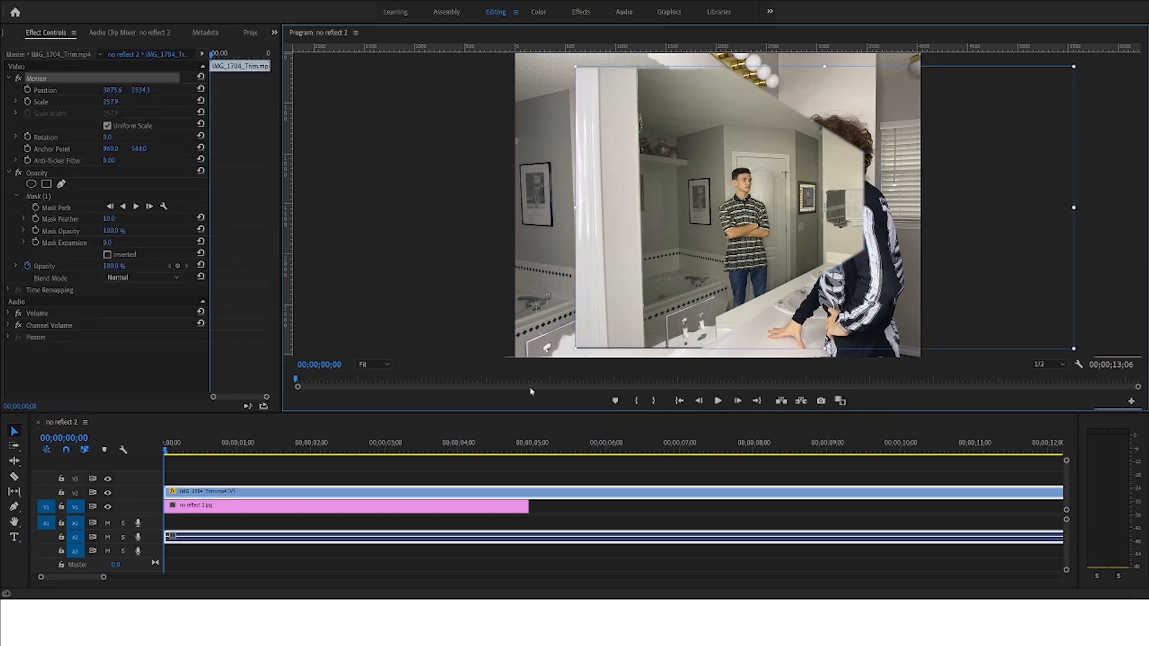
{"action": "left_click_drag", "start_coordinate": [107, 219], "coordinate": [100, 226]}
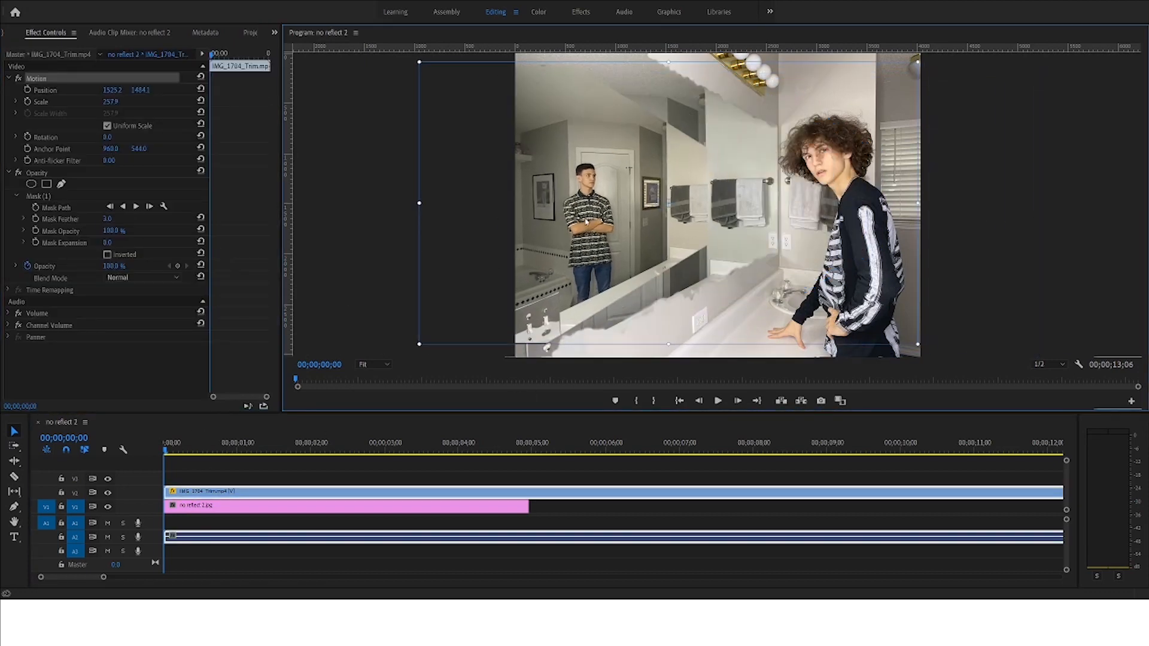
Step: Scale the IMG_1704_Trim clip to 342.8 and position it at 2095.9, 1445.0, aligned with the photo's mirror
{"action": "left_click_drag", "start_coordinate": [658, 262], "coordinate": [683, 252]}
{"action": "left_click", "coordinate": [375, 364]}
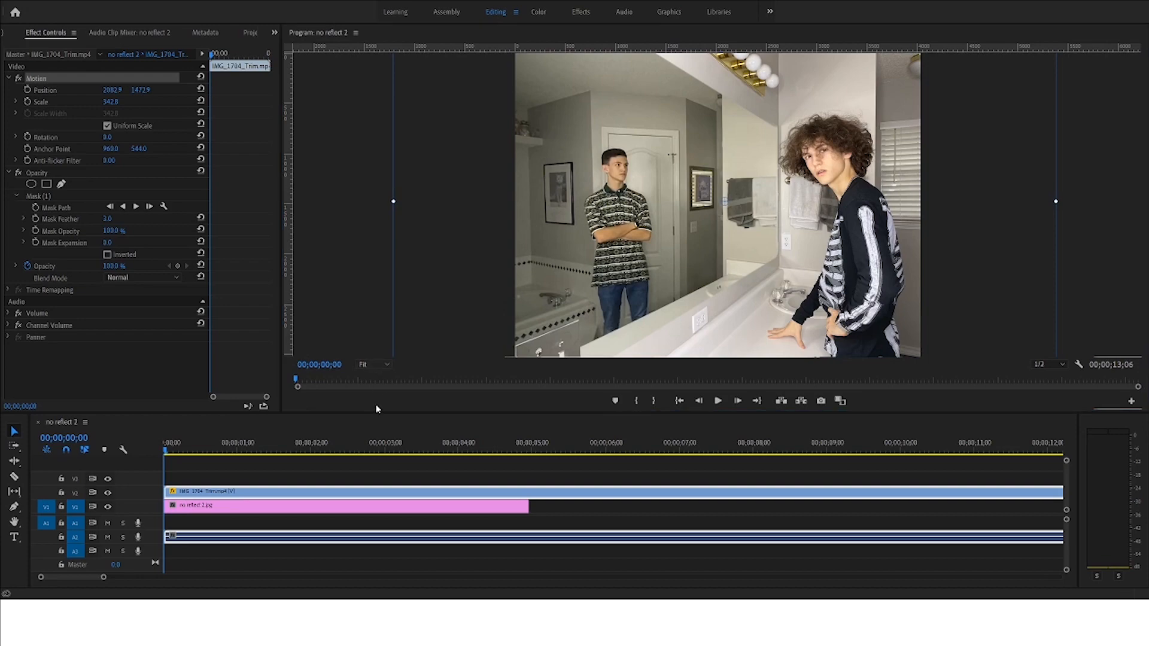
{"action": "left_click", "coordinate": [377, 408]}
{"action": "left_click_drag", "start_coordinate": [554, 413], "coordinate": [526, 567]}
{"action": "left_click_drag", "start_coordinate": [535, 508], "coordinate": [583, 507]}
{"action": "left_click_drag", "start_coordinate": [1138, 327], "coordinate": [1138, 251]}
{"action": "left_click_drag", "start_coordinate": [786, 356], "coordinate": [790, 350]}
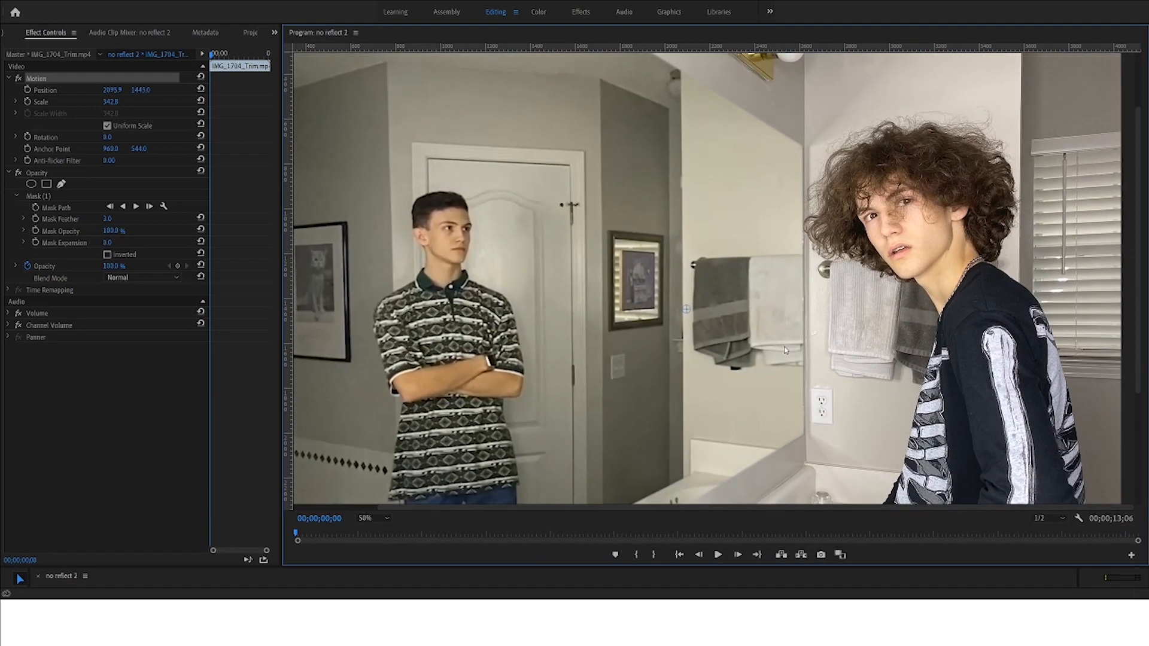
{"action": "left_click", "coordinate": [374, 519]}
{"action": "left_click", "coordinate": [379, 410]}
{"action": "left_click_drag", "start_coordinate": [704, 576], "coordinate": [705, 388]}
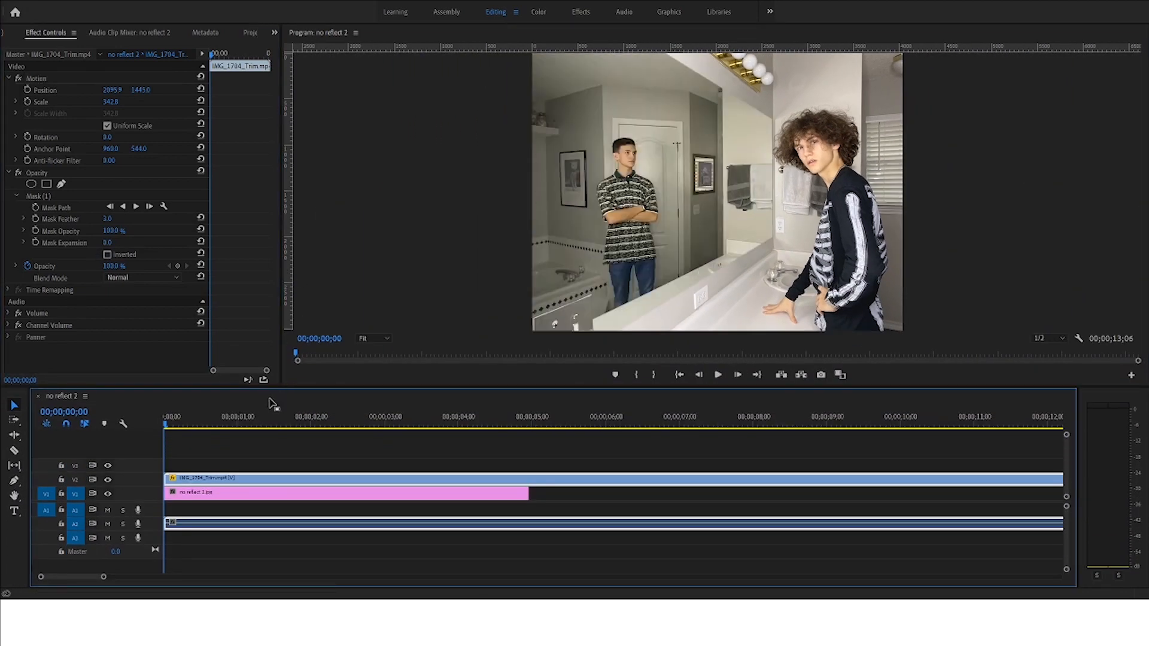
Step: Extend the no reflect 2 photo to the video clip's end and adjust the clip's tint in Lumetri Color
{"action": "key", "text": "minus"}
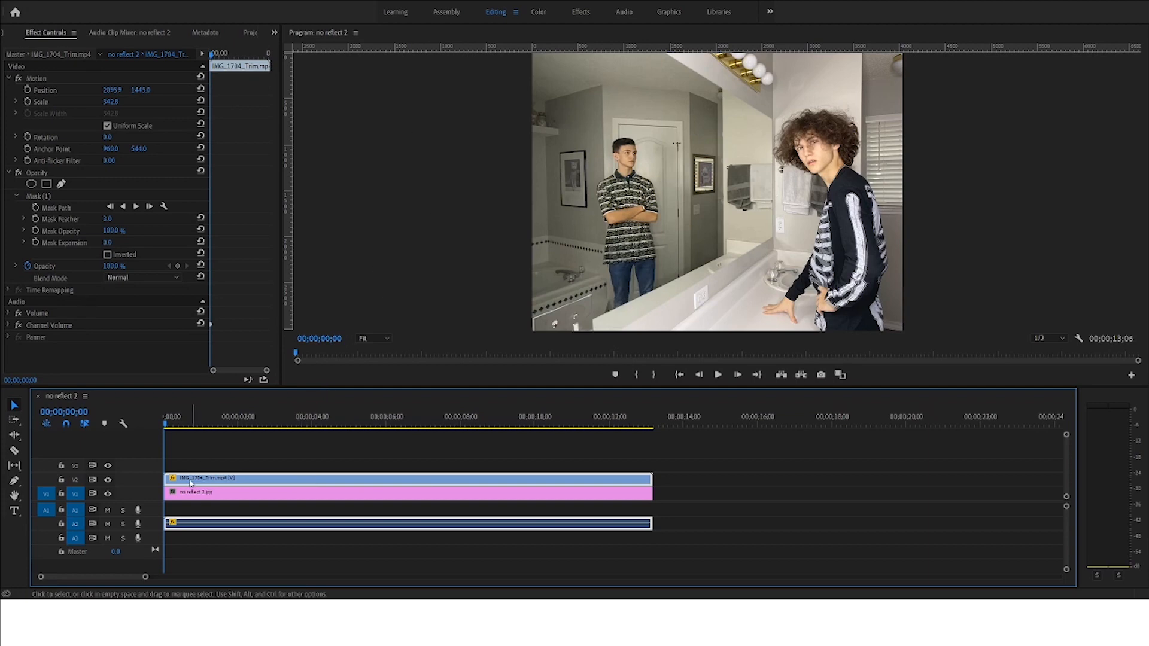
{"action": "left_click", "coordinate": [539, 11]}
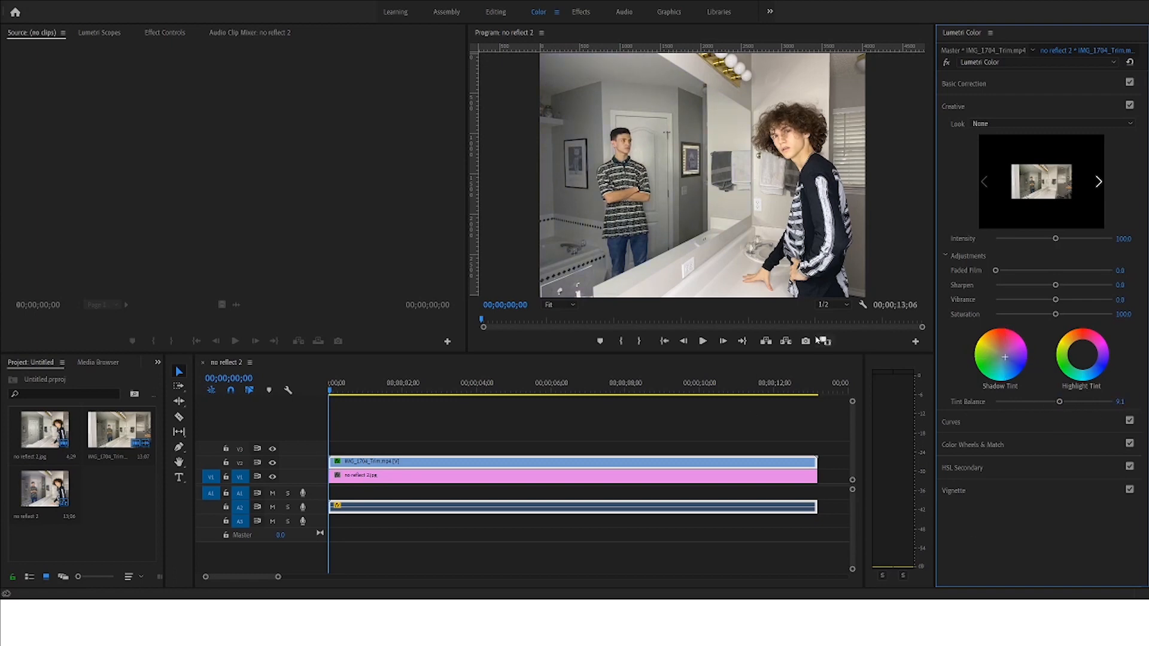
{"action": "left_click", "coordinate": [669, 12]}
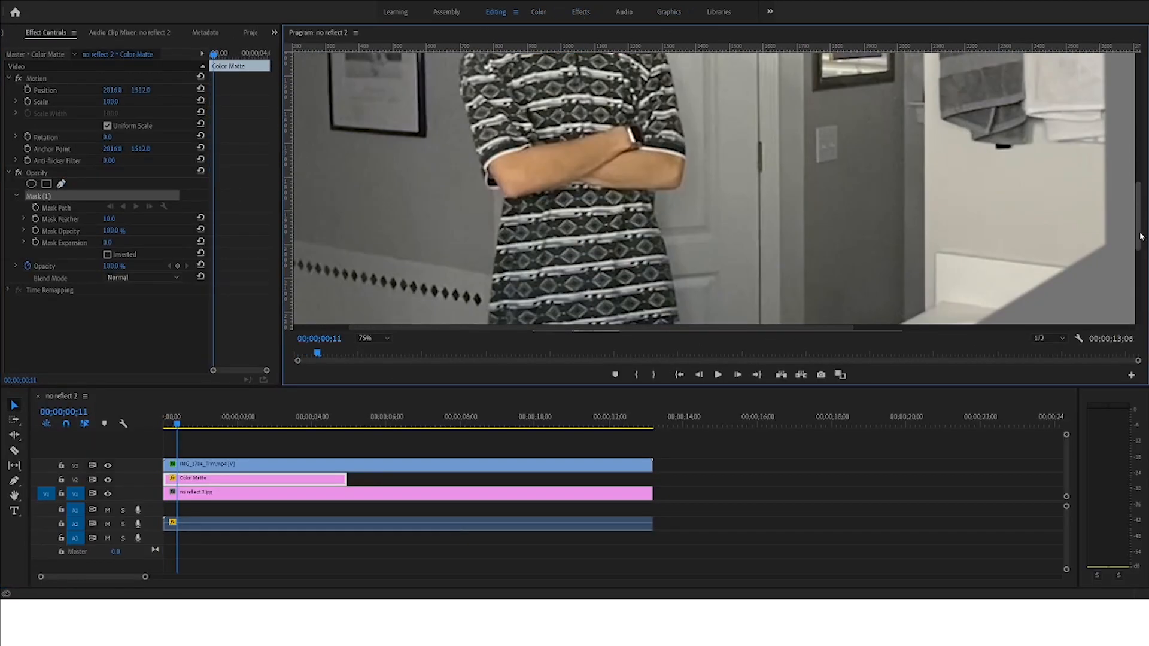
Step: Finish the Color Matte's free-draw opacity mask along the mirror's edges, closing it beyond the photo's outer borders
{"action": "left_click_drag", "start_coordinate": [712, 328], "coordinate": [902, 328]}
{"action": "left_click_drag", "start_coordinate": [1146, 237], "coordinate": [1139, 103]}
{"action": "left_click", "coordinate": [790, 203]}
{"action": "left_click", "coordinate": [404, 73]}
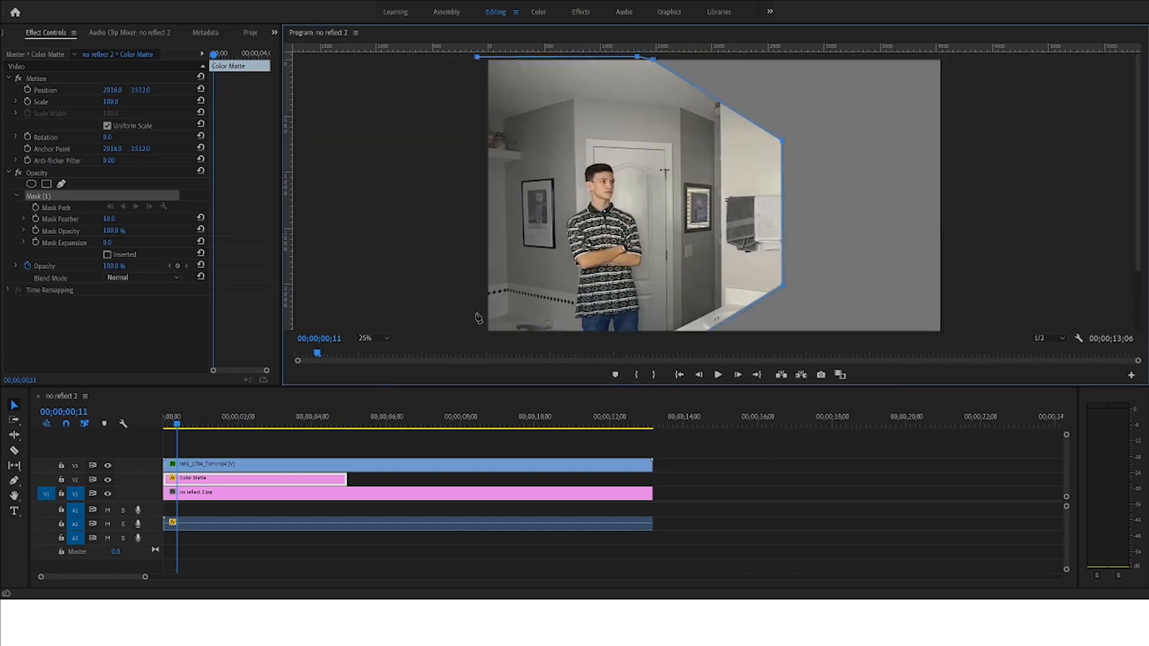
{"action": "left_click", "coordinate": [477, 316]}
{"action": "left_click", "coordinate": [483, 326]}
{"action": "left_click_drag", "start_coordinate": [1139, 243], "coordinate": [1142, 318]}
{"action": "left_click", "coordinate": [598, 328]}
Step: Extend the Color Matte to the end of the video clip and return the playhead to the start
{"action": "left_click", "coordinate": [15, 406]}
{"action": "left_click", "coordinate": [473, 479]}
{"action": "left_click_drag", "start_coordinate": [346, 479], "coordinate": [654, 479]}
{"action": "left_click_drag", "start_coordinate": [177, 424], "coordinate": [87, 425]}
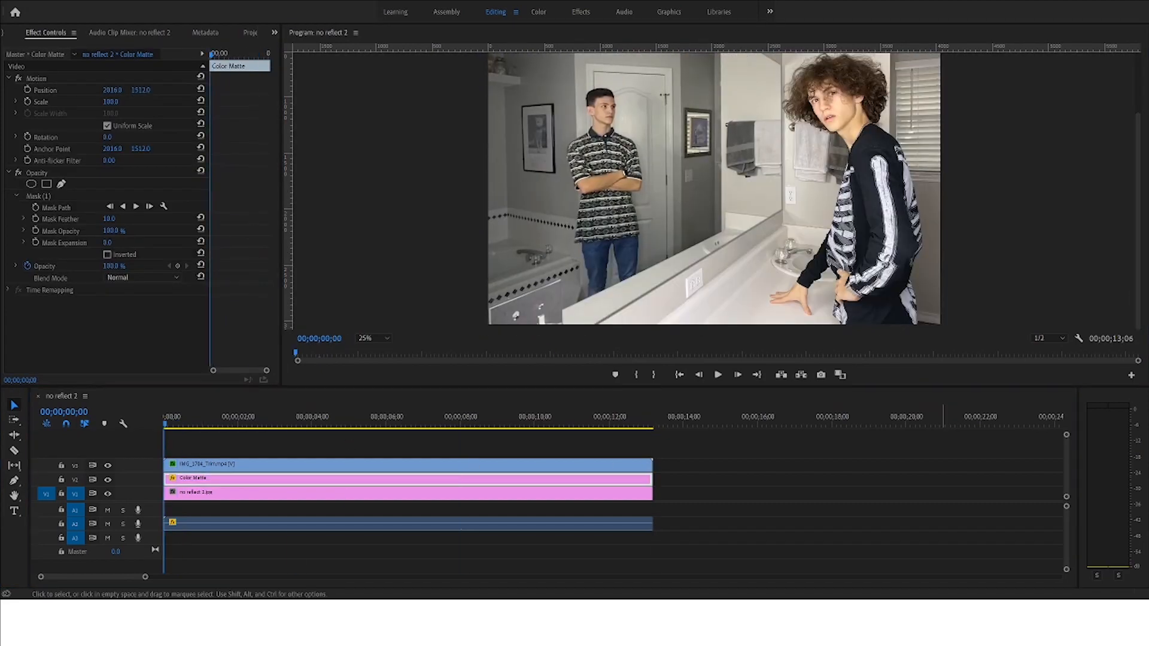
Step: Examine the Color Matte's mask outline up close along the mirror's lower edge and the blend higher up
{"action": "left_click", "coordinate": [628, 341]}
{"action": "key", "text": "="}
{"action": "left_click_drag", "start_coordinate": [1140, 239], "coordinate": [1140, 323]}
{"action": "left_click", "coordinate": [74, 207]}
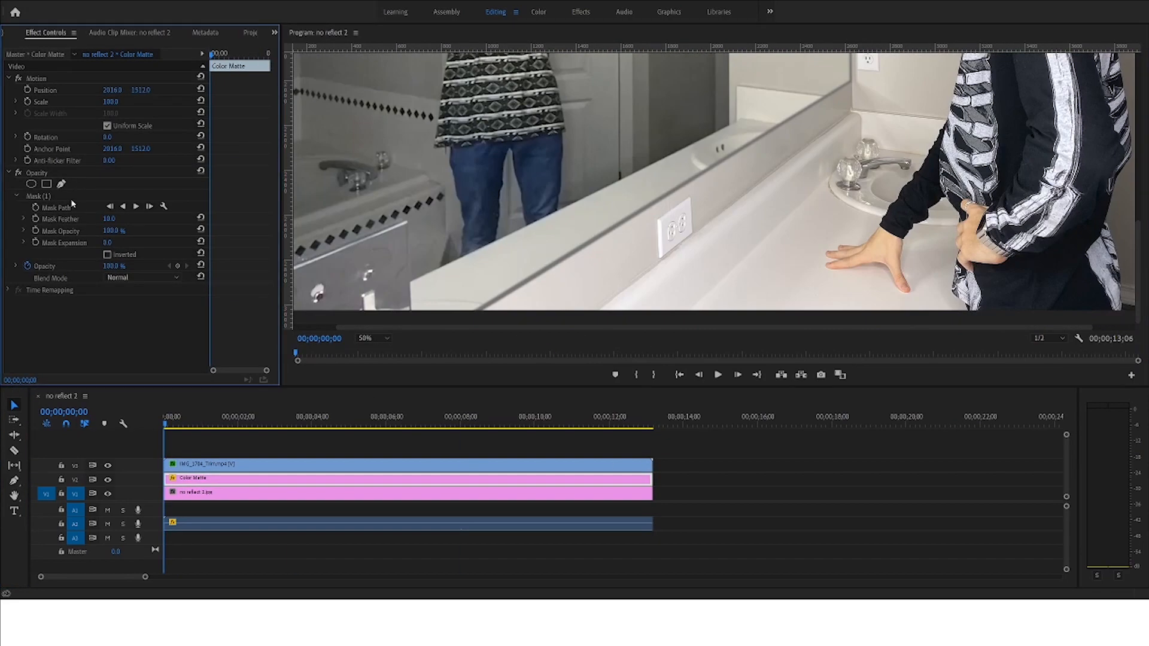
{"action": "left_click", "coordinate": [67, 196]}
{"action": "left_click", "coordinate": [392, 372]}
{"action": "key", "text": "="}
{"action": "left_click_drag", "start_coordinate": [659, 328], "coordinate": [550, 327]}
{"action": "left_click_drag", "start_coordinate": [1139, 288], "coordinate": [1139, 318]}
{"action": "left_click", "coordinate": [15, 405]}
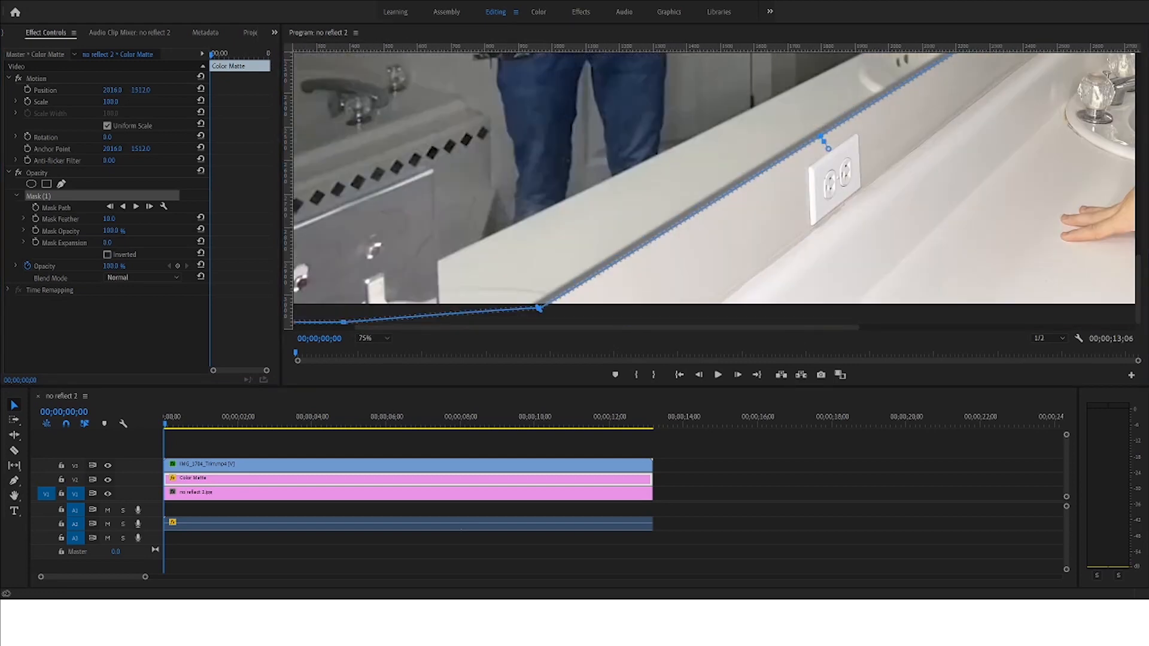
{"action": "scroll", "coordinate": [934, 239], "scroll_direction": "up", "scroll_amount": 3}
{"action": "left_click", "coordinate": [934, 455]}
{"action": "left_click_drag", "start_coordinate": [1139, 287], "coordinate": [1139, 160]}
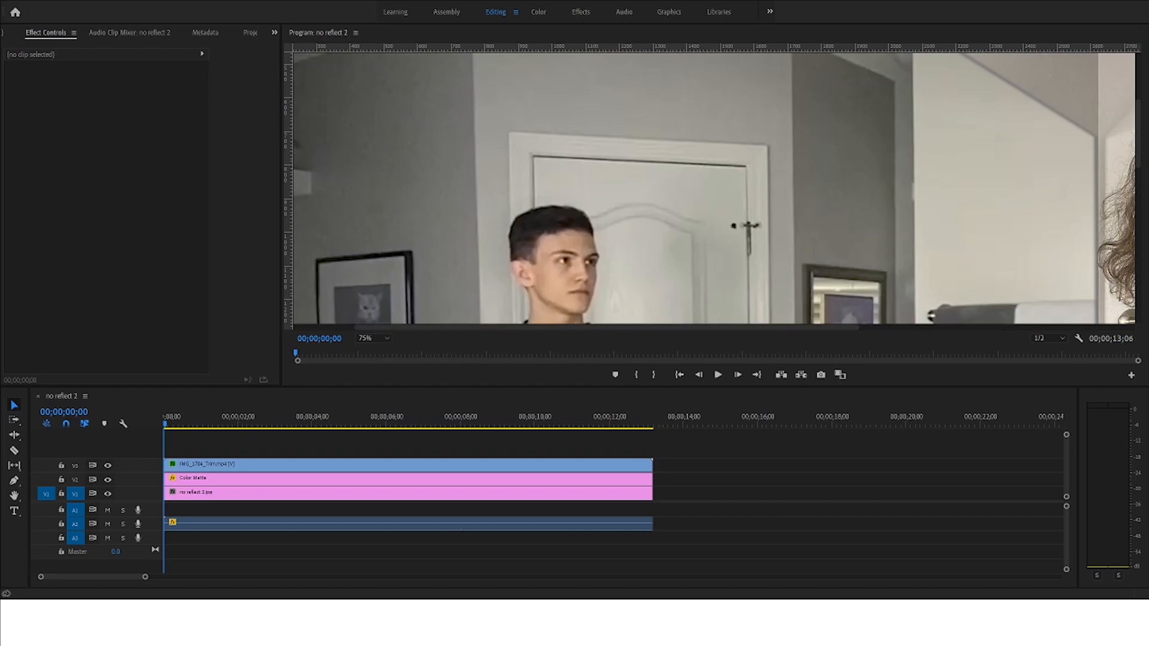
Step: Play the whole bathroom mirror composite in an enlarged preview
{"action": "left_click", "coordinate": [374, 339]}
{"action": "left_click", "coordinate": [372, 372]}
{"action": "left_click_drag", "start_coordinate": [730, 387], "coordinate": [713, 430]}
{"action": "left_click", "coordinate": [718, 420]}
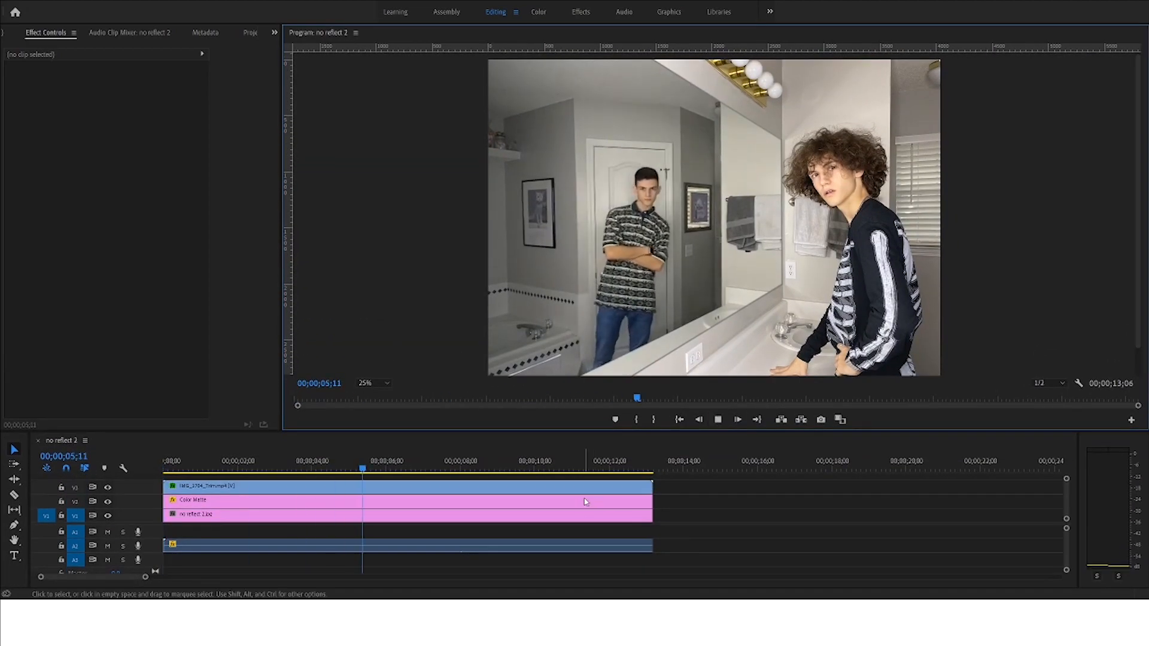